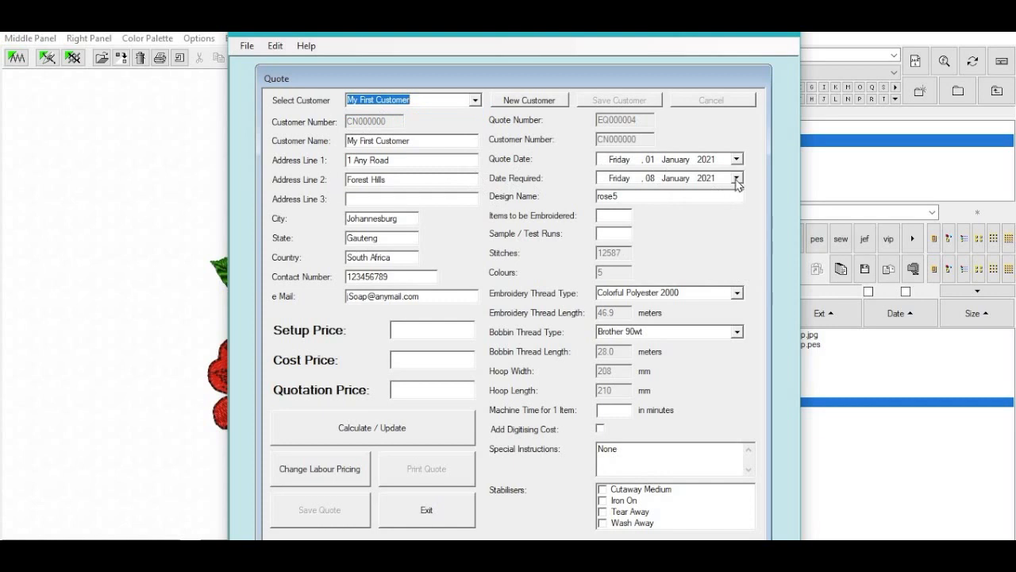
Set the required date to 22 January 2021, with 2 items to embroider, 1 sample run and 11 minutes of machine time per item.
{"action": "left_click", "coordinate": [737, 179]}
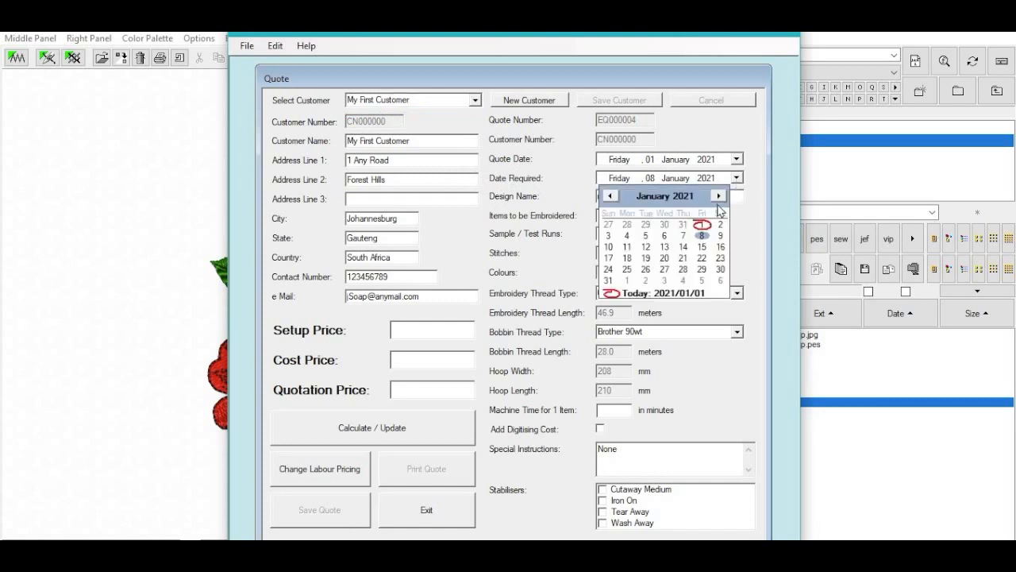
{"action": "left_click", "coordinate": [701, 260]}
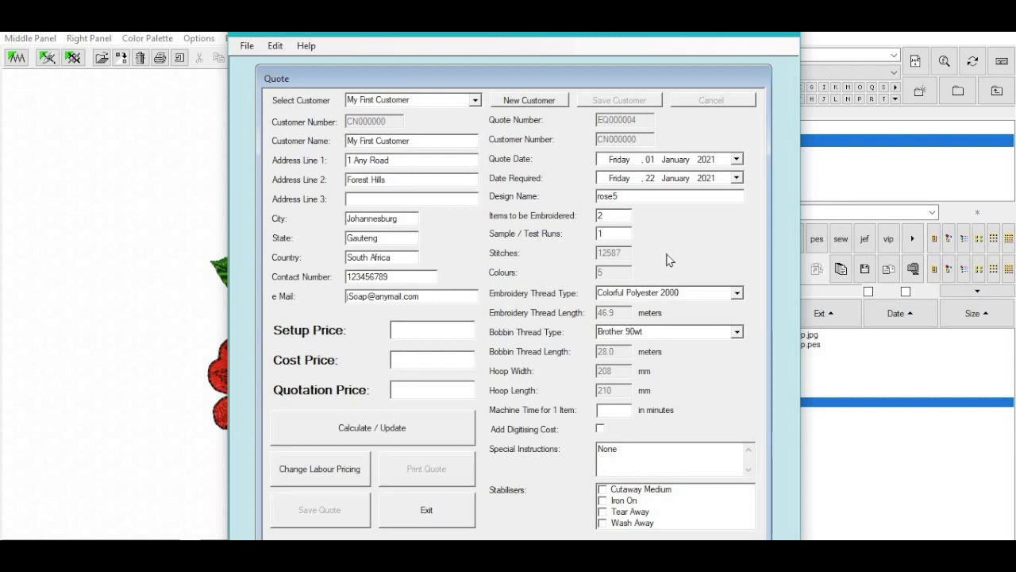
{"action": "key", "text": "Tab"}
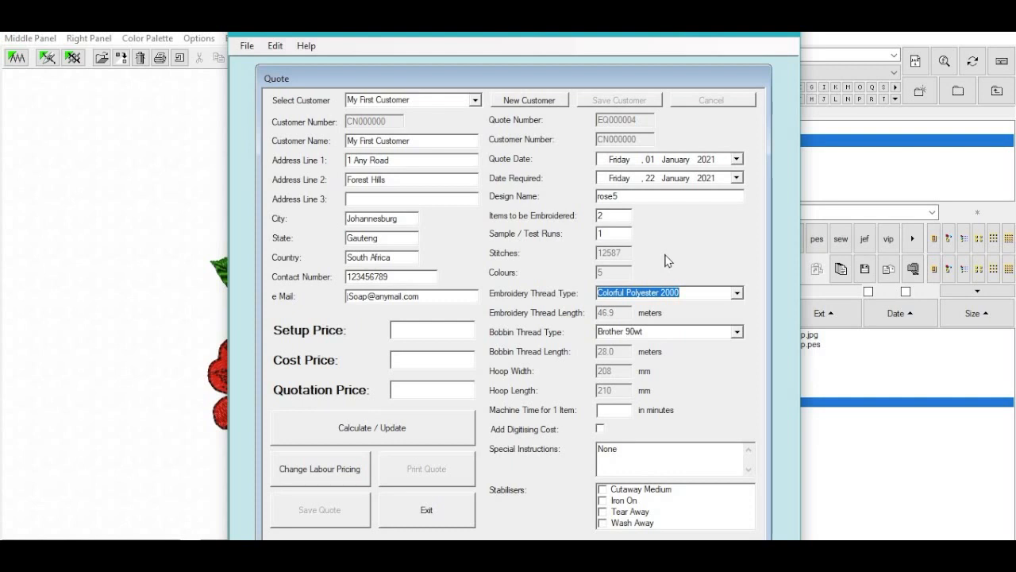
{"action": "key", "text": "Tab"}
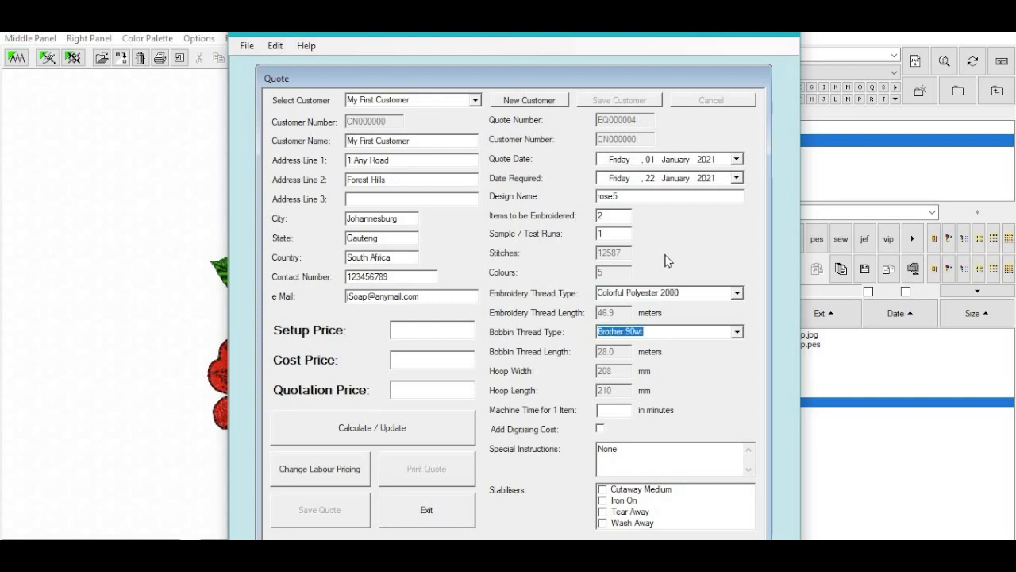
{"action": "key", "text": "Tab"}
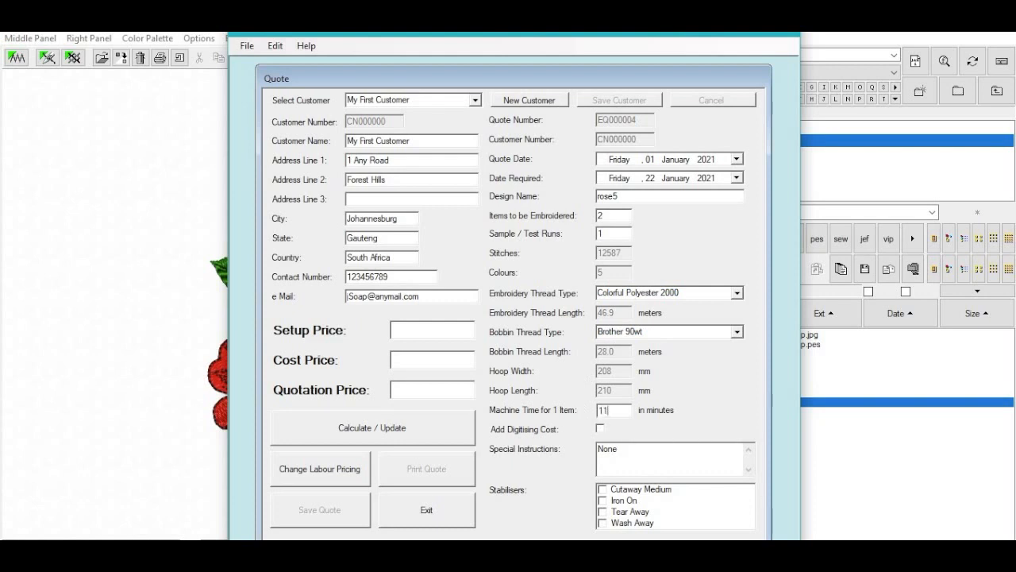
{"action": "key", "text": "Tab"}
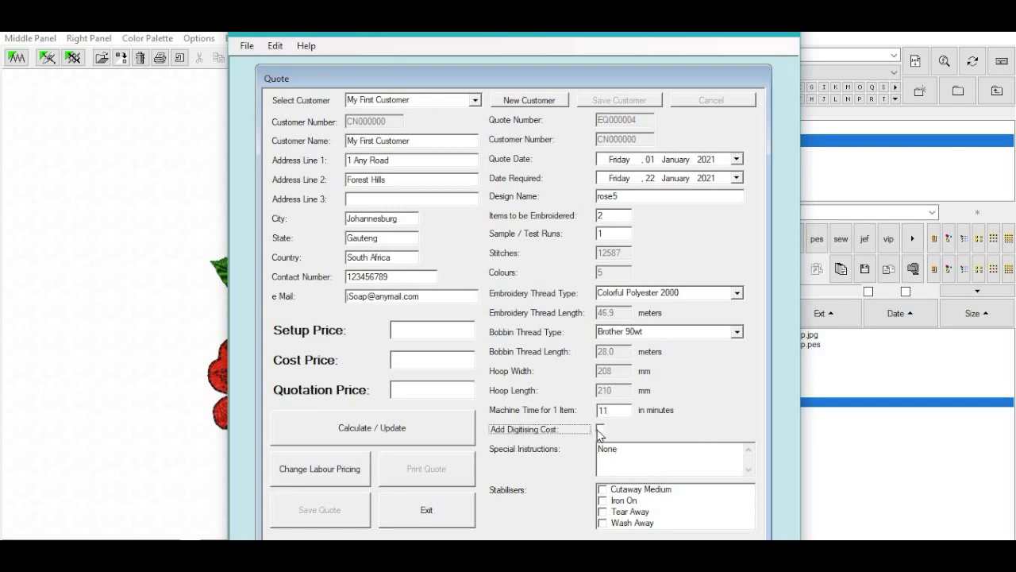
Add the digitising cost to the quote and select the Tear Away and Wash Away stabilisers.
{"action": "left_click", "coordinate": [600, 430]}
{"action": "left_click", "coordinate": [604, 512]}
{"action": "left_click", "coordinate": [603, 522]}
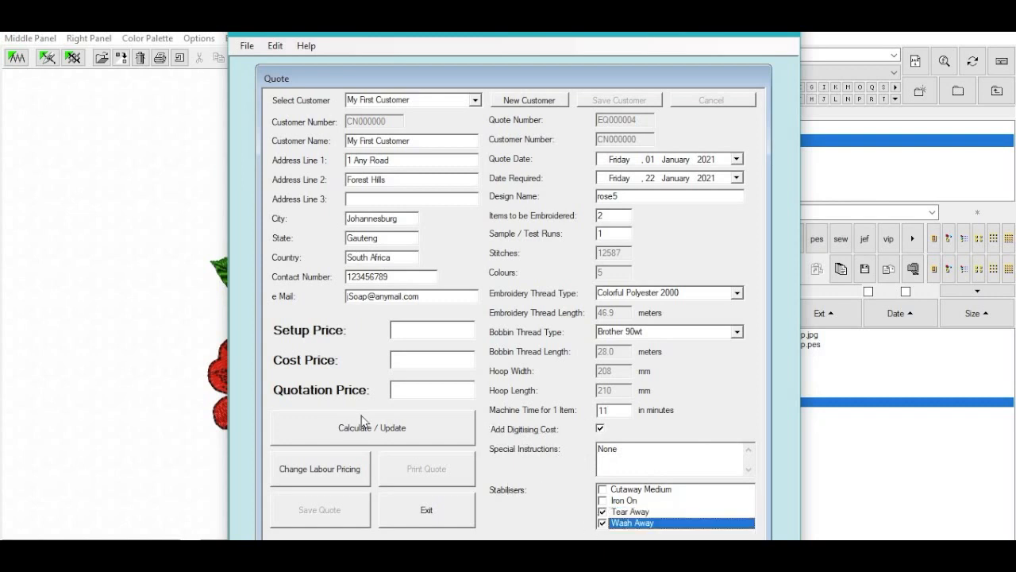
Calculate the setup, cost and quotation prices, and save the quote.
{"action": "left_click", "coordinate": [384, 430]}
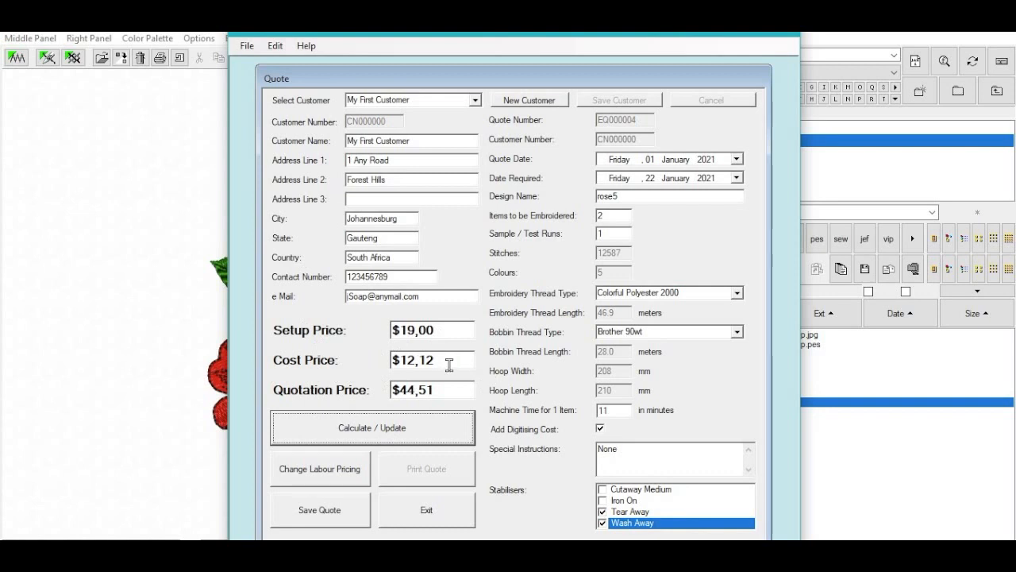
{"action": "left_click_drag", "start_coordinate": [449, 364], "coordinate": [389, 360]}
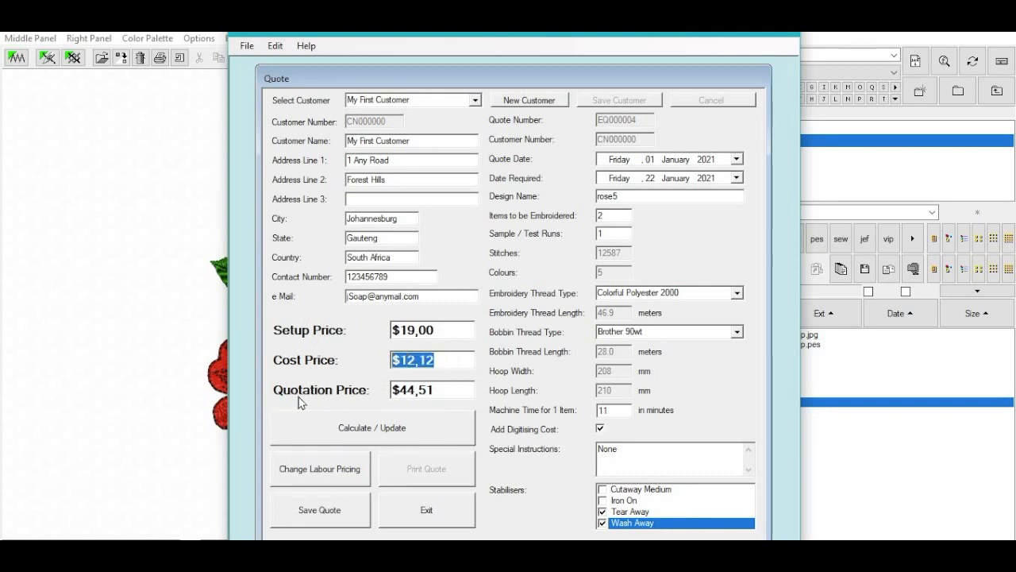
{"action": "left_click_drag", "start_coordinate": [449, 391], "coordinate": [355, 395]}
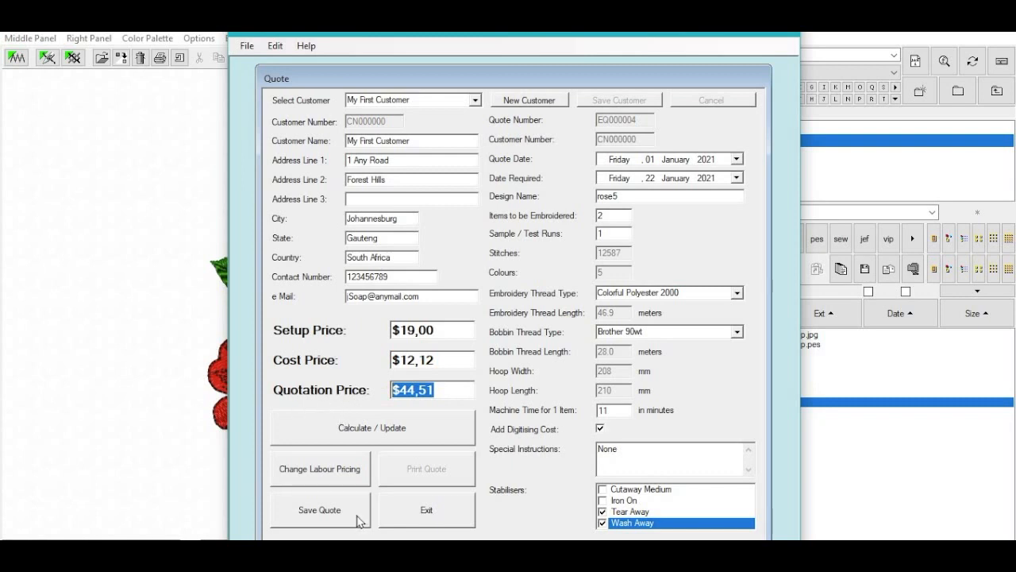
{"action": "left_click", "coordinate": [311, 516]}
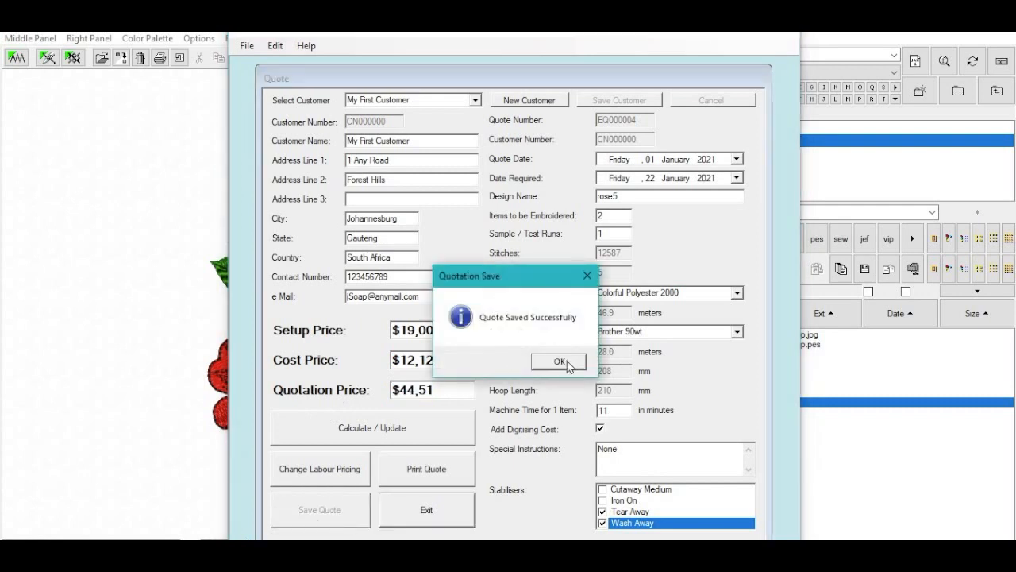
{"action": "left_click", "coordinate": [559, 361]}
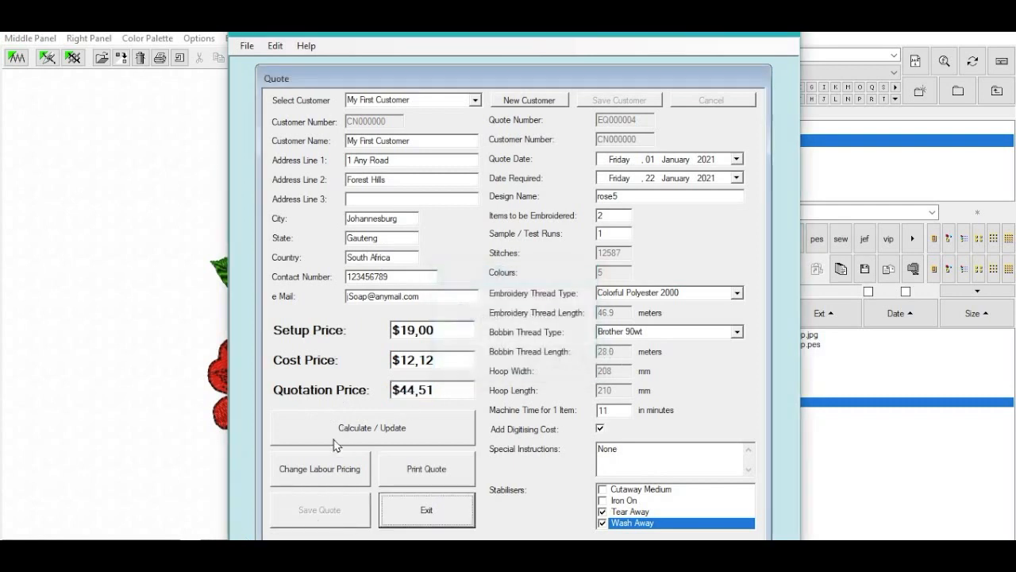
Start printing the saved rose5 quote without using the preselected Brother HL-L5200DW printer.
{"action": "left_click", "coordinate": [417, 471]}
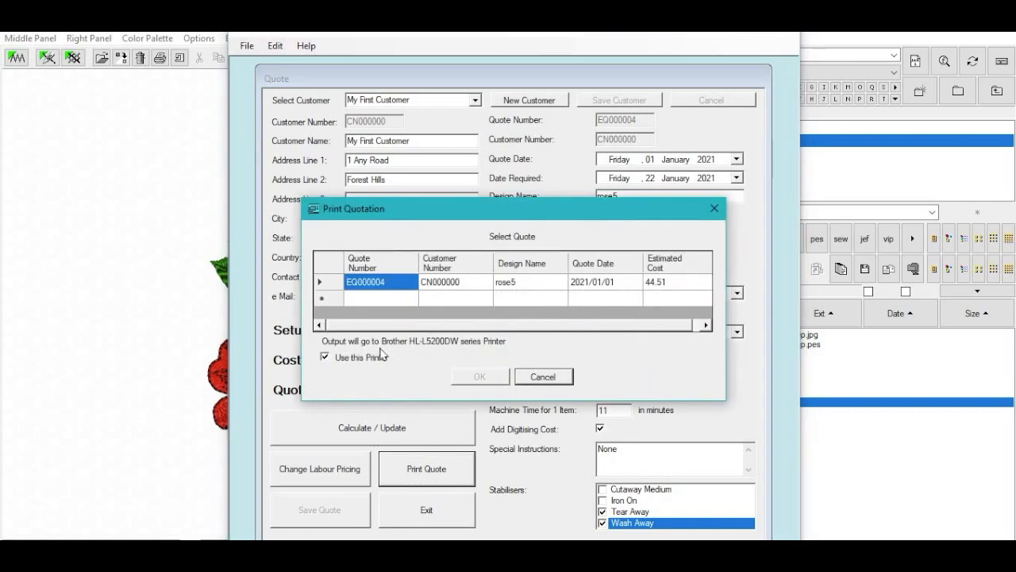
{"action": "left_click", "coordinate": [323, 281]}
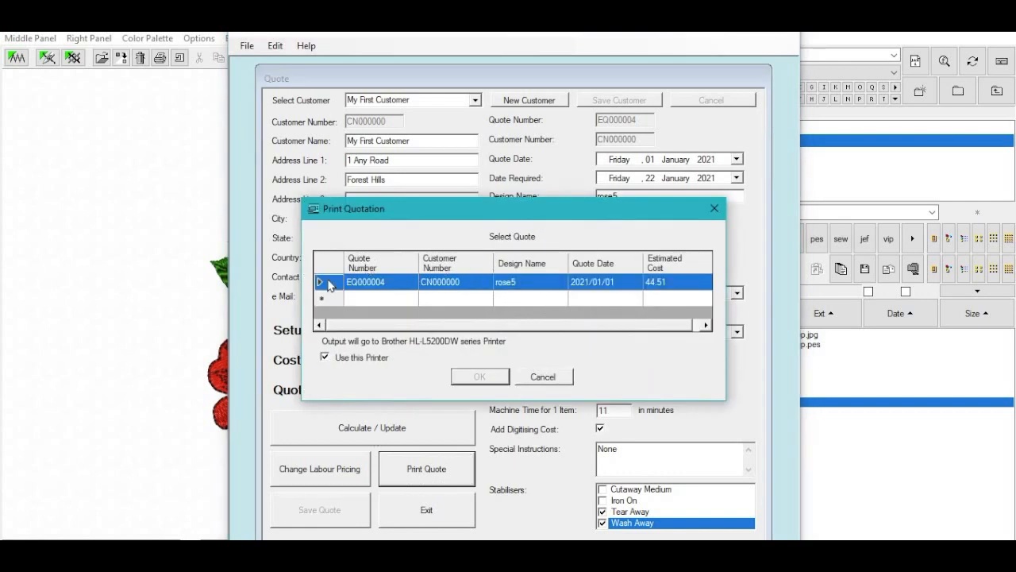
{"action": "left_click", "coordinate": [325, 359]}
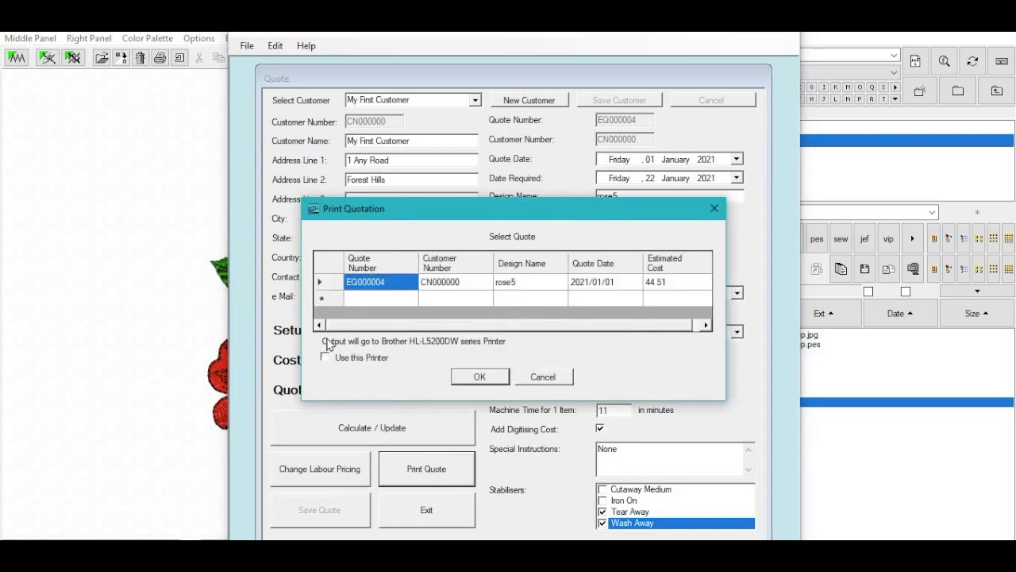
{"action": "left_click", "coordinate": [481, 377]}
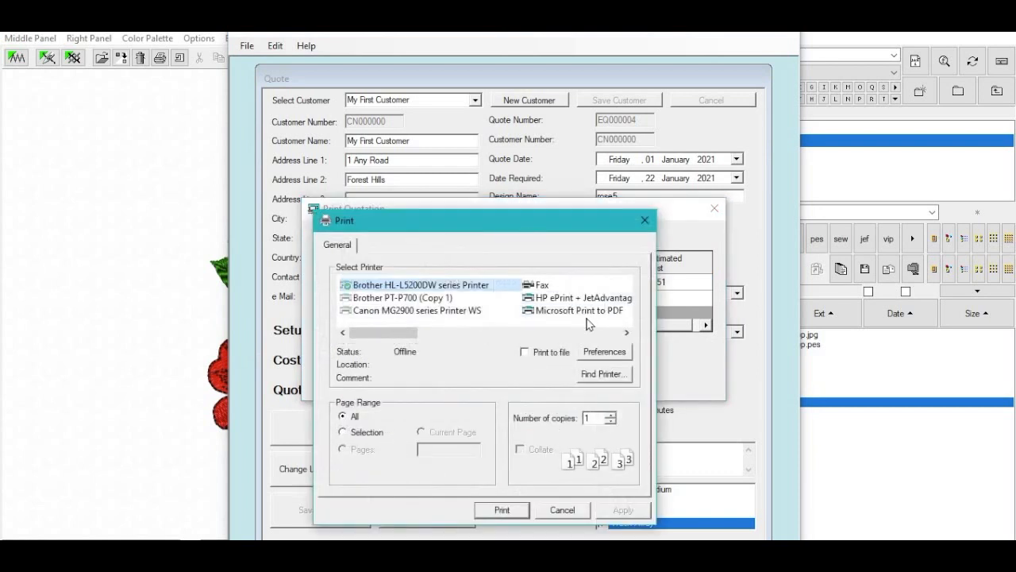
Print the quote with Microsoft Print to PDF and save the output as Sample in the Embroidery Quotes folder.
{"action": "left_click", "coordinate": [588, 316]}
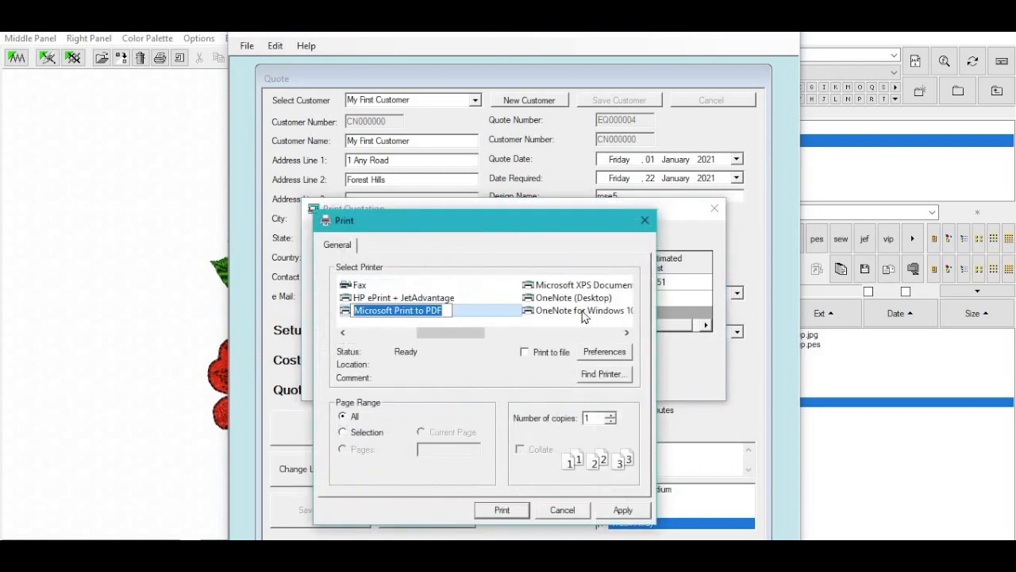
{"action": "left_click", "coordinate": [346, 309]}
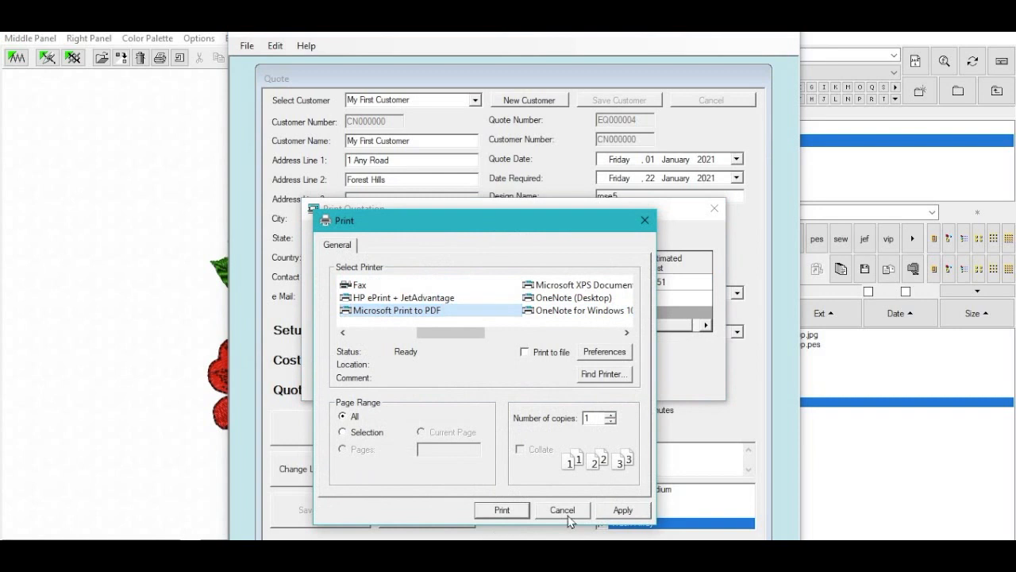
{"action": "left_click", "coordinate": [502, 510]}
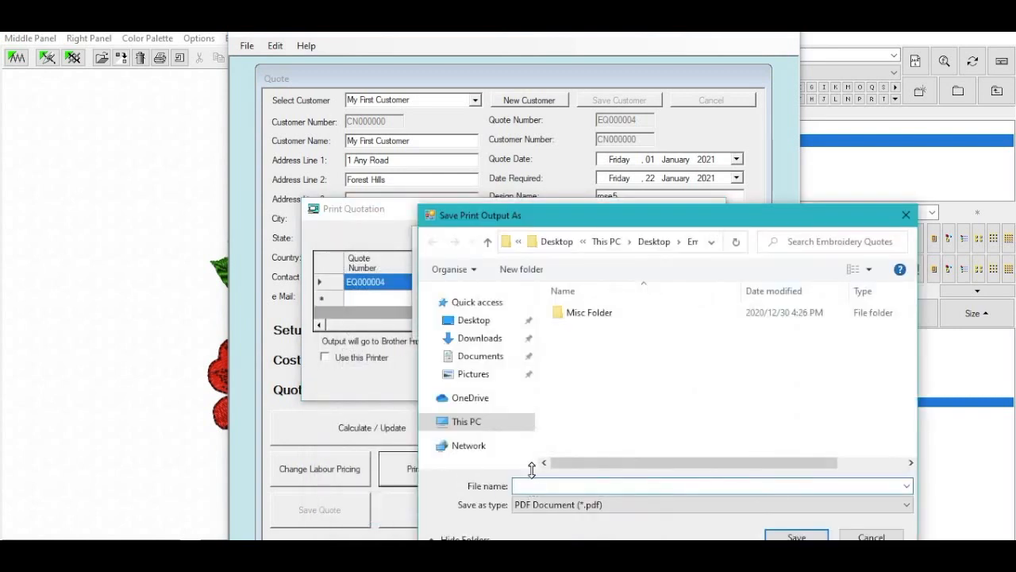
{"action": "type", "text": "S"}
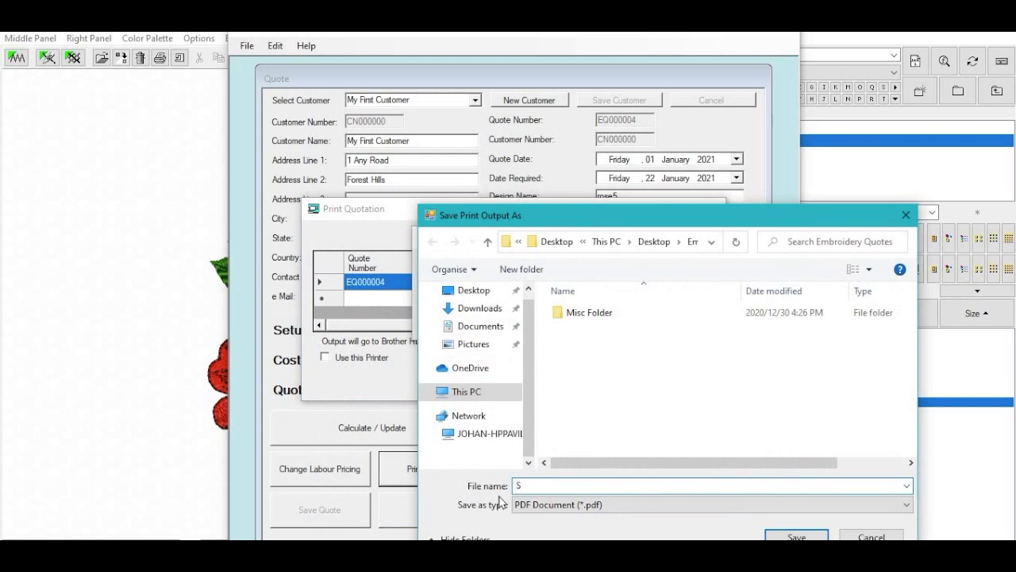
{"action": "type", "text": "ample"}
{"action": "left_click", "coordinate": [796, 536]}
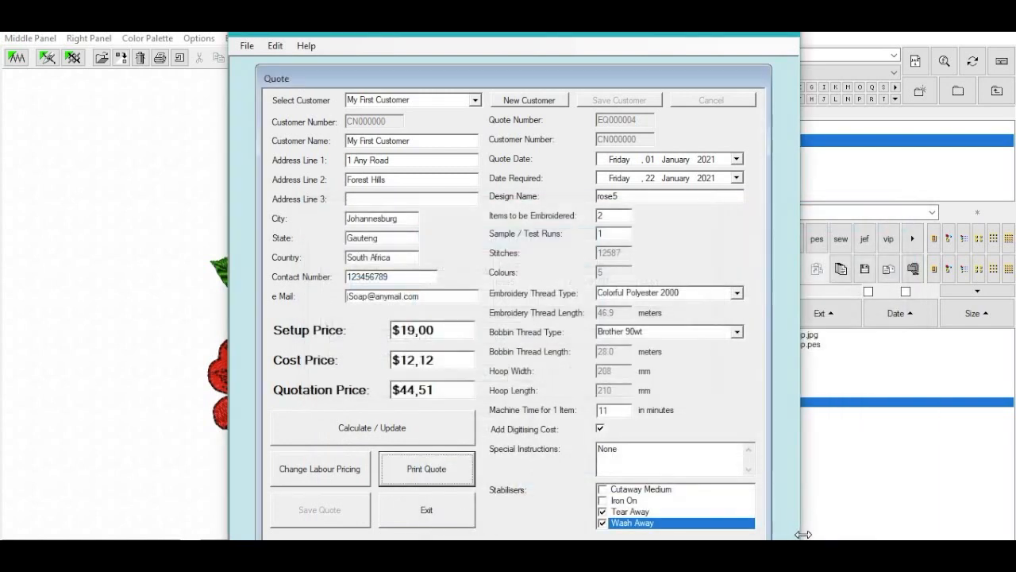
Open Sample.pdf from the Embroidery Quotes folder in File Explorer, maximise Adobe Acrobat Reader and collapse its tools pane.
{"action": "mouse_move", "coordinate": [803, 539]}
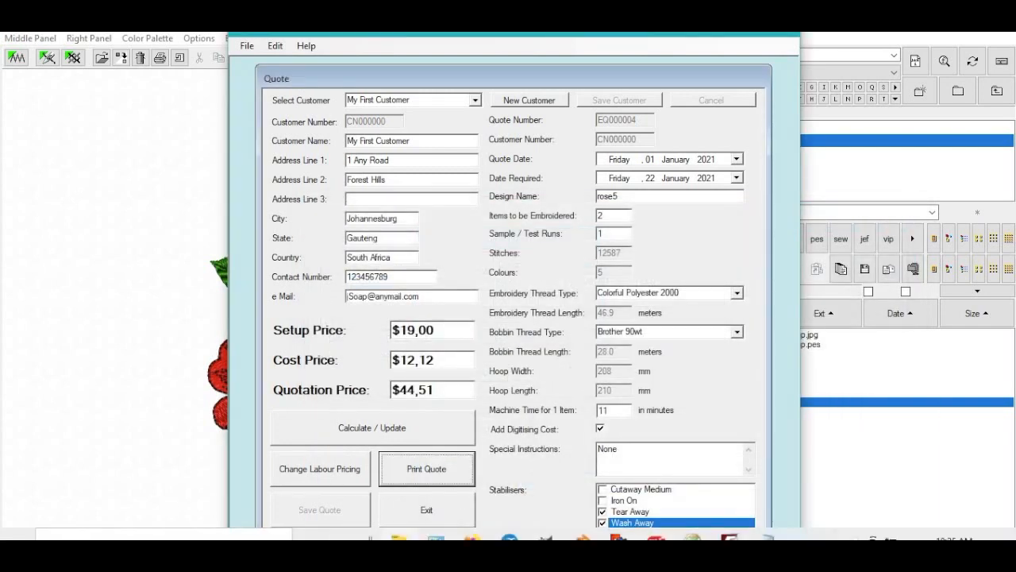
{"action": "left_click", "coordinate": [398, 540]}
{"action": "left_click", "coordinate": [249, 242]}
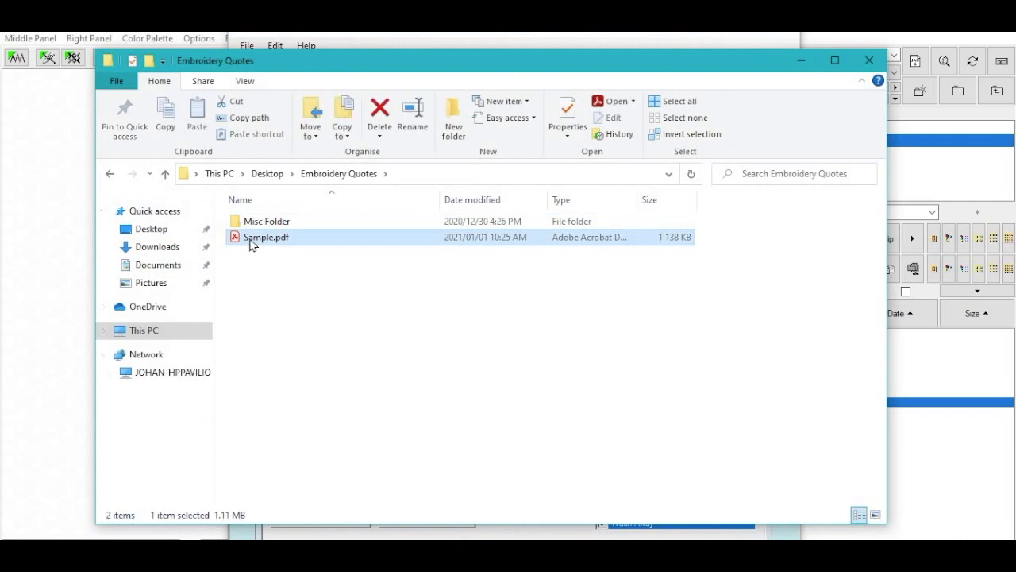
{"action": "double_click", "coordinate": [249, 240]}
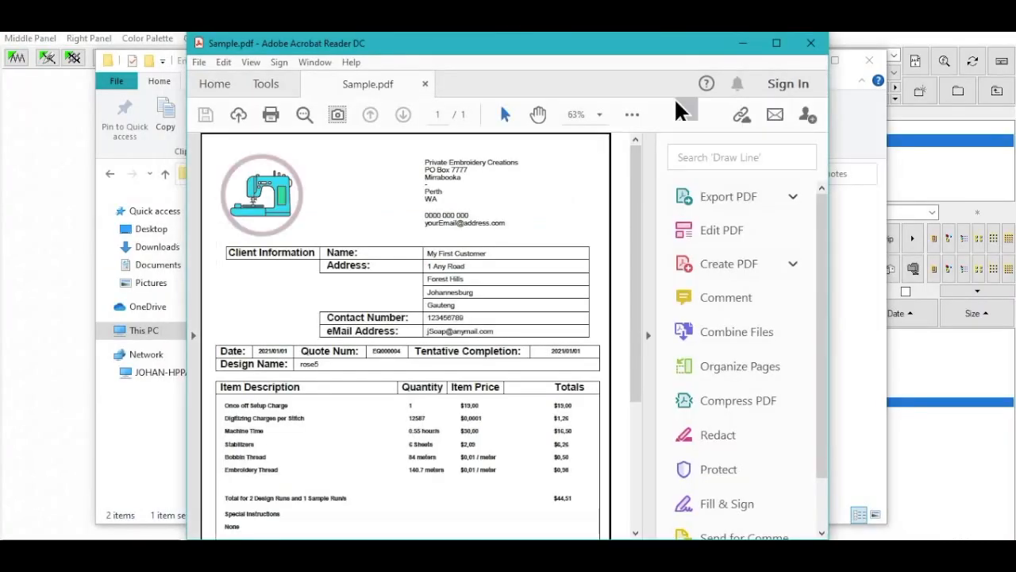
{"action": "left_click", "coordinate": [777, 42]}
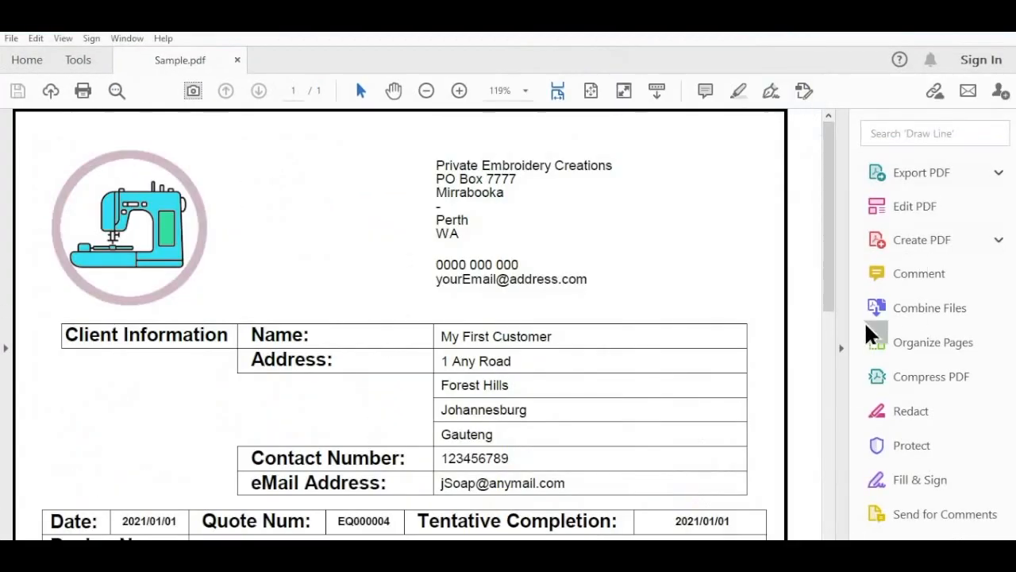
{"action": "left_click", "coordinate": [840, 348]}
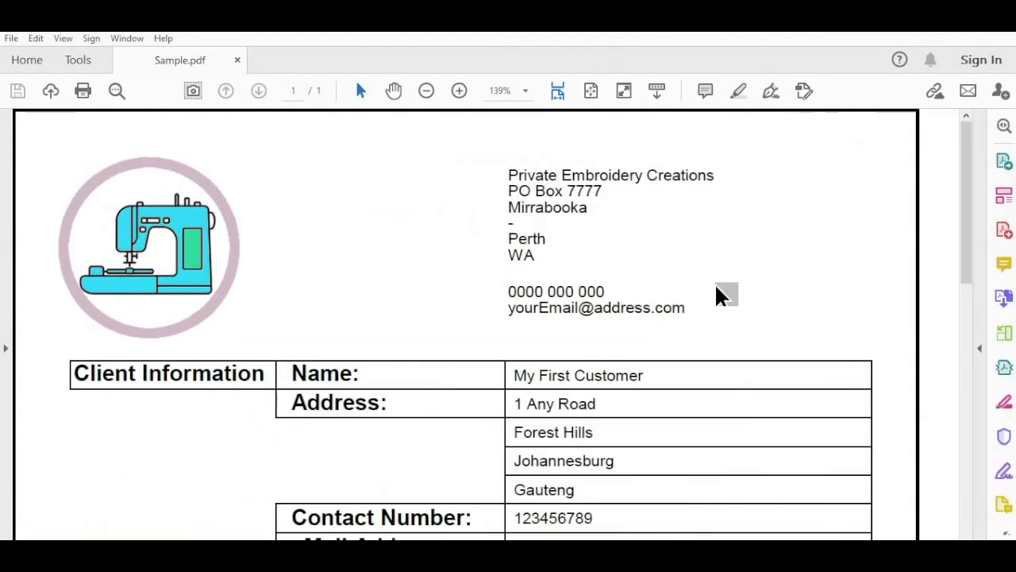
Review the PDF quotation's company details, client information, itemised costs and full-page layout, and close the PDF reader.
{"action": "scroll", "coordinate": [718, 292], "scroll_direction": "down", "scroll_amount": 2}
{"action": "scroll", "coordinate": [749, 249], "scroll_direction": "up", "scroll_amount": 1}
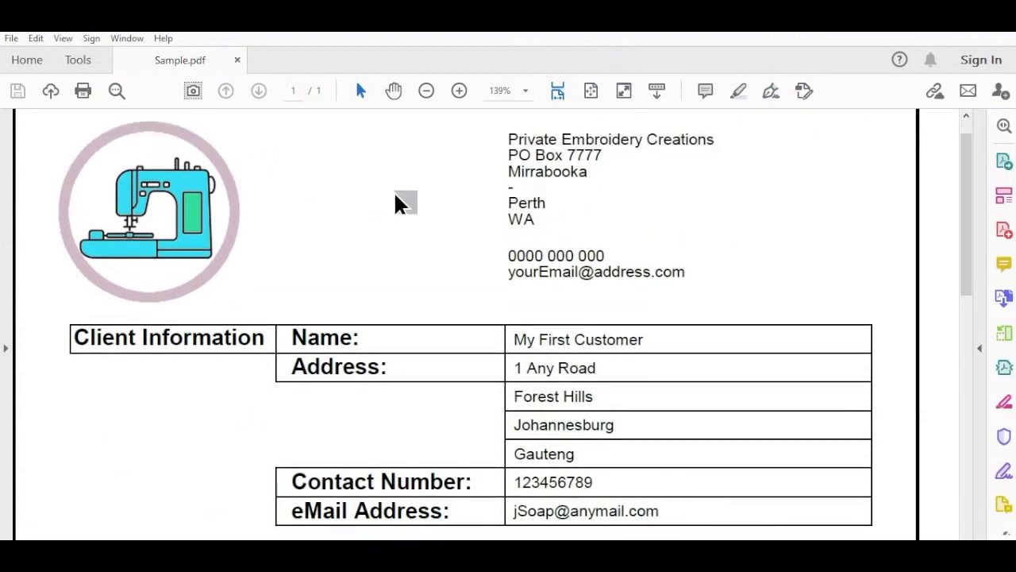
{"action": "left_click_drag", "start_coordinate": [512, 125], "coordinate": [738, 278]}
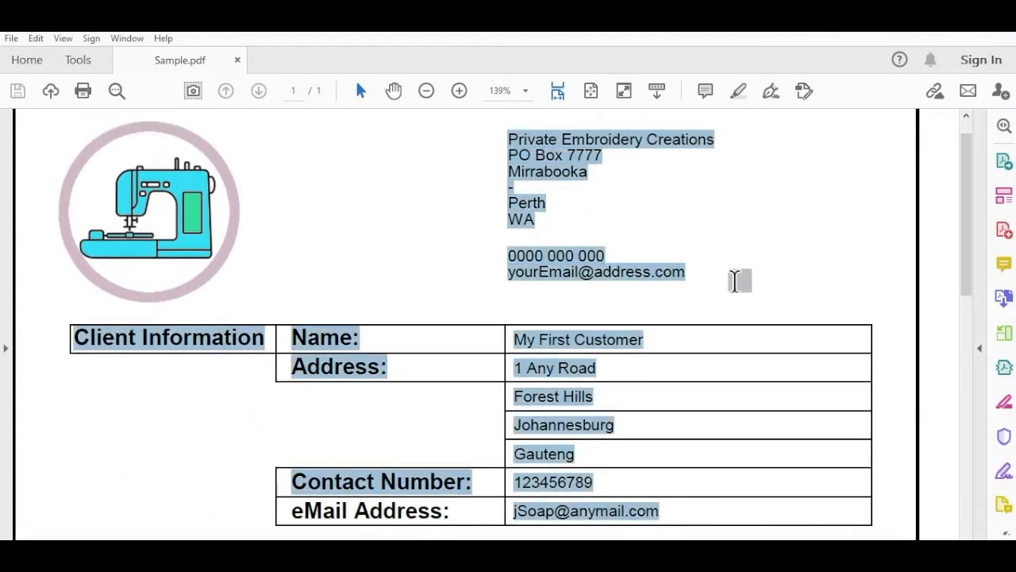
{"action": "left_click", "coordinate": [36, 385]}
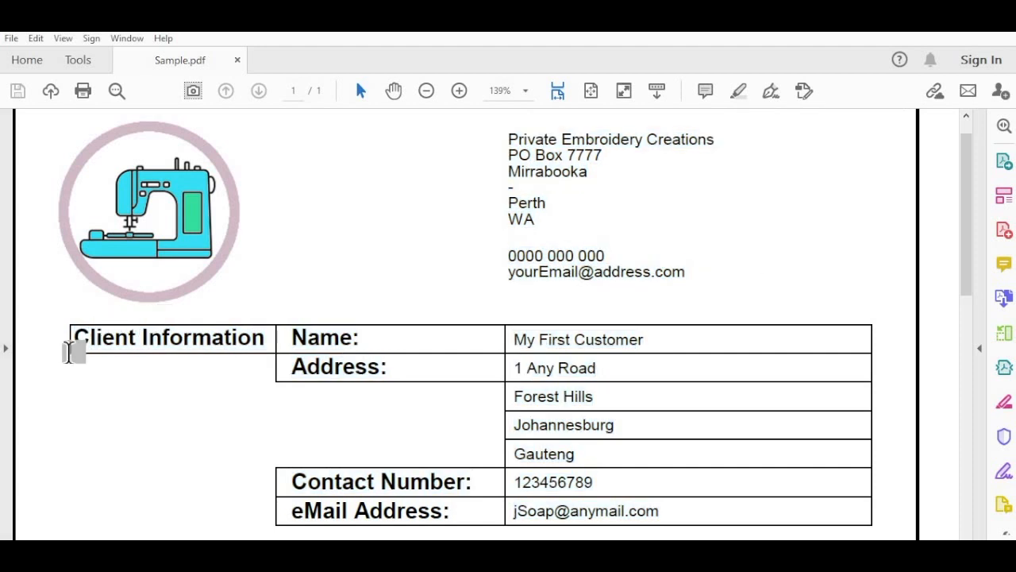
{"action": "scroll", "coordinate": [837, 442], "scroll_direction": "down", "scroll_amount": 1}
{"action": "scroll", "coordinate": [837, 443], "scroll_direction": "down", "scroll_amount": 5}
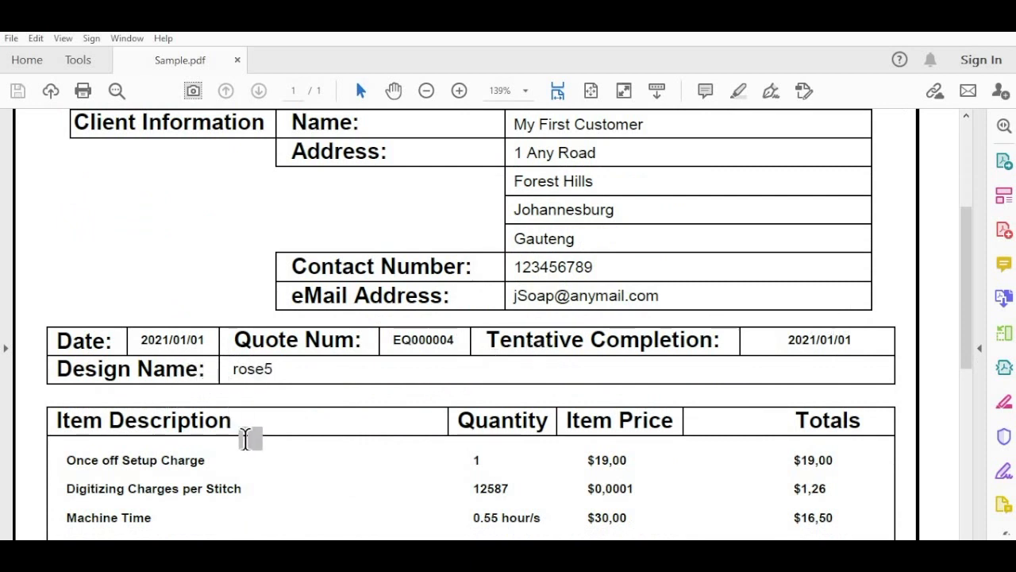
{"action": "scroll", "coordinate": [267, 424], "scroll_direction": "down", "scroll_amount": 6}
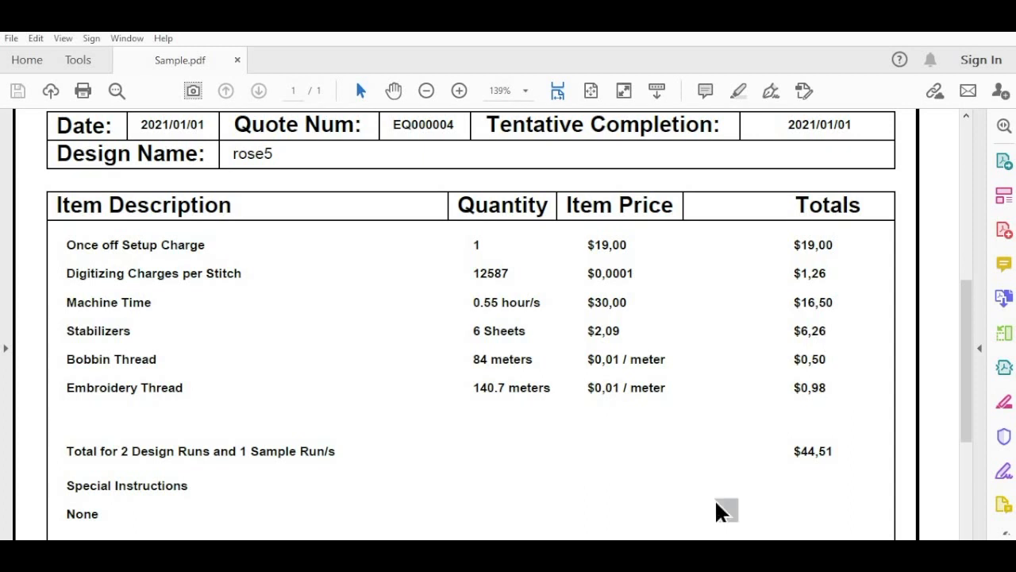
{"action": "scroll", "coordinate": [722, 460], "scroll_direction": "down", "scroll_amount": 3}
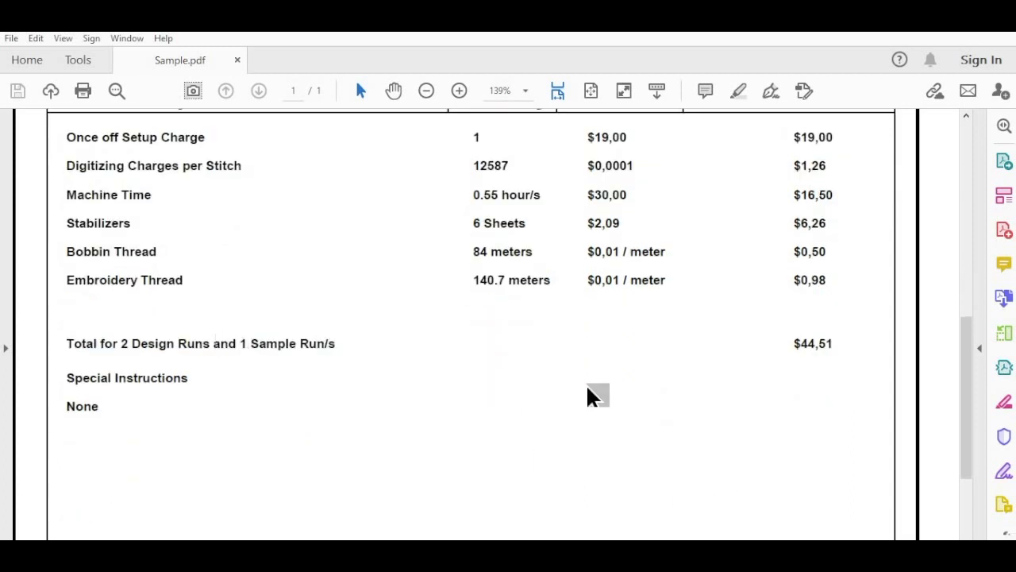
{"action": "scroll", "coordinate": [417, 357], "scroll_direction": "down", "scroll_amount": 1}
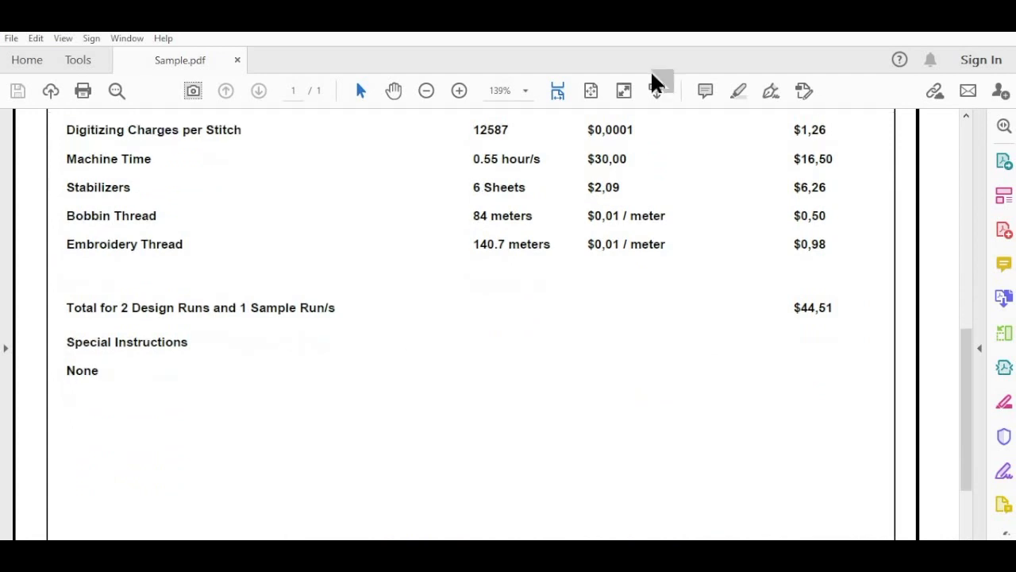
{"action": "left_click", "coordinate": [592, 94]}
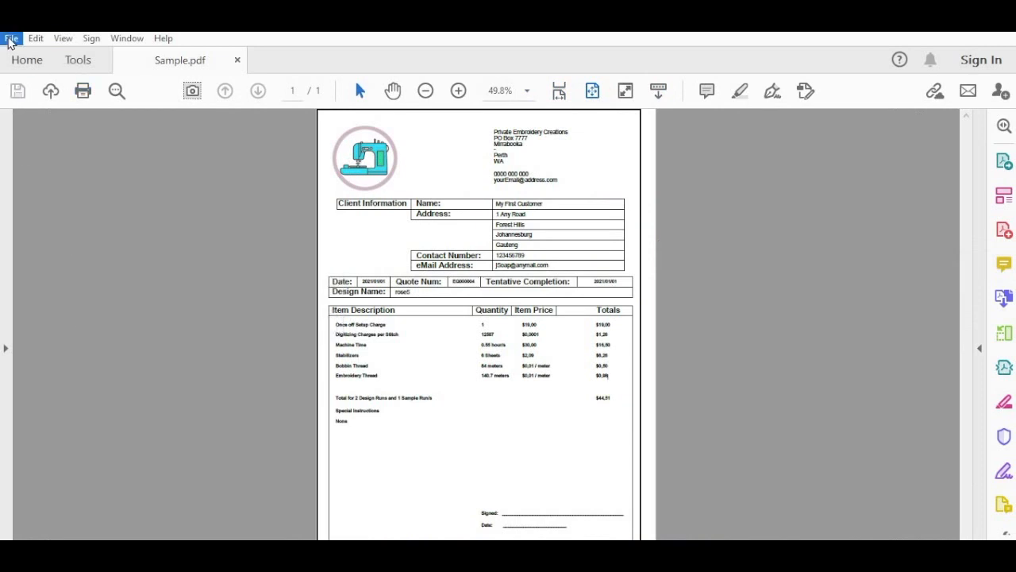
{"action": "left_click", "coordinate": [10, 40]}
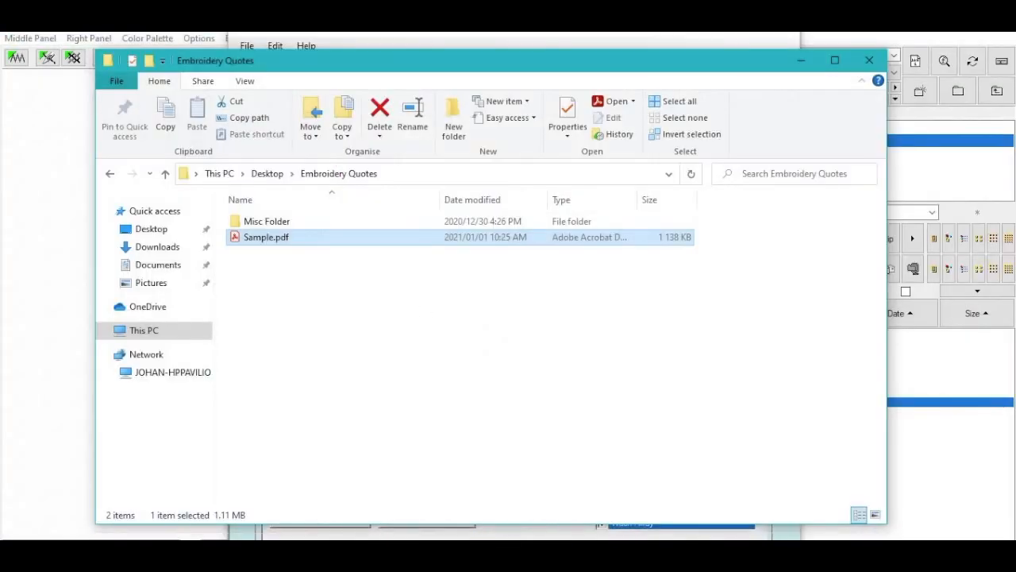
Return to the embroidery quote application and alter this quote's labour pricing to an hourly rate of $20.00 and a setup charge of $5.00.
{"action": "key", "text": "alt+Tab"}
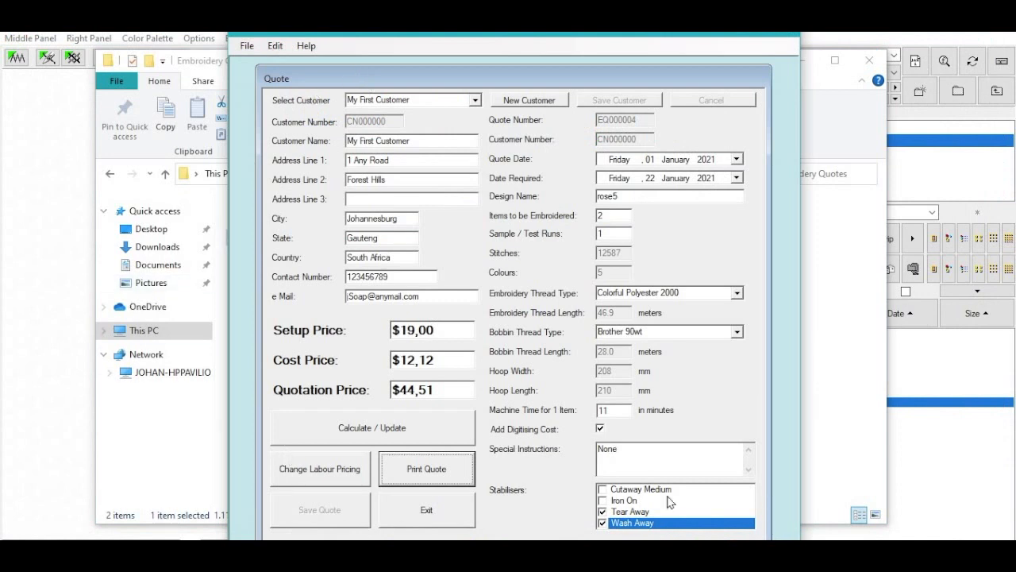
{"action": "left_click", "coordinate": [323, 472]}
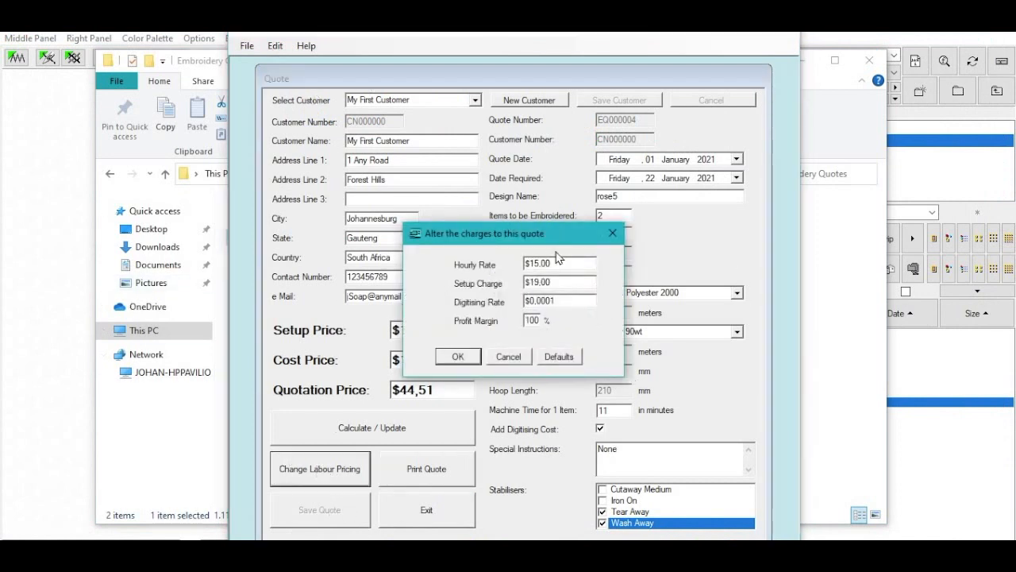
{"action": "left_click_drag", "start_coordinate": [560, 263], "coordinate": [479, 257]}
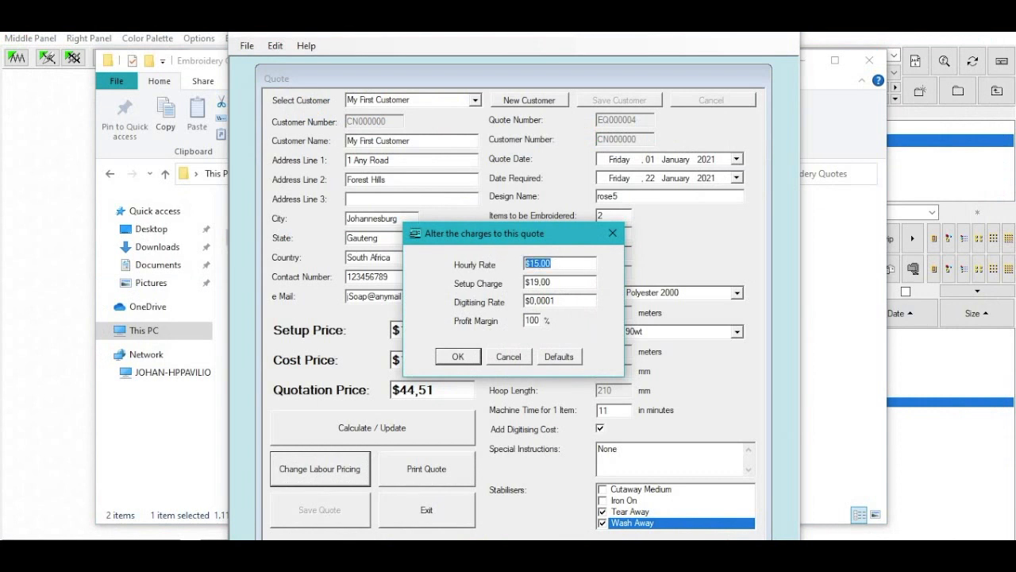
{"action": "type", "text": "20"}
{"action": "left_click_drag", "start_coordinate": [563, 281], "coordinate": [440, 266]}
{"action": "type", "text": "5"}
Set the digitising rate to $0.0010 per stitch, keep the 100% profit margin, accept the altered charges and recalculate the quote.
{"action": "left_click", "coordinate": [566, 300]}
{"action": "left_click_drag", "start_coordinate": [466, 300], "coordinate": [461, 304]}
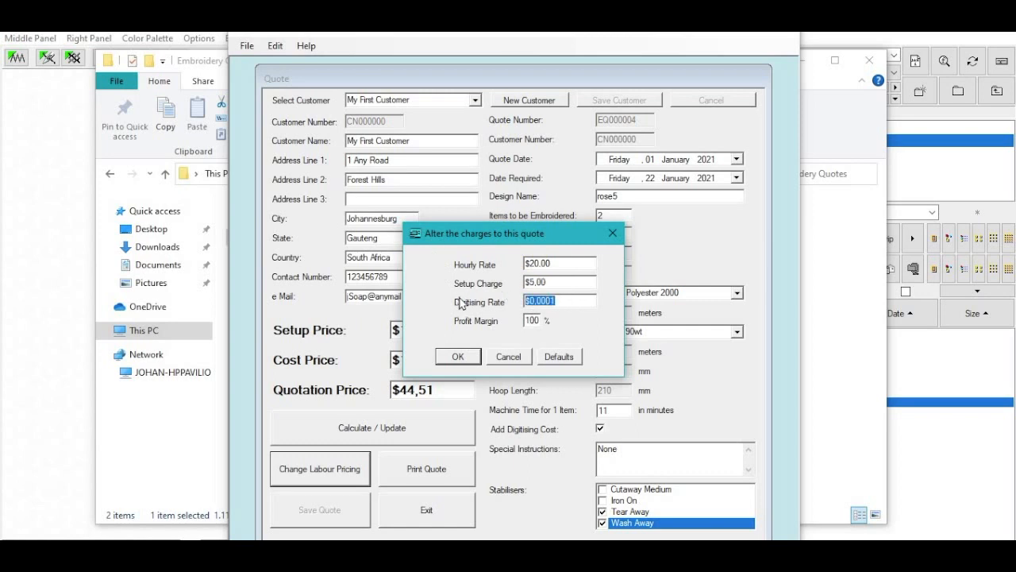
{"action": "key", "text": "BackSpace"}
{"action": "left_click", "coordinate": [528, 320]}
{"action": "left_click", "coordinate": [458, 357]}
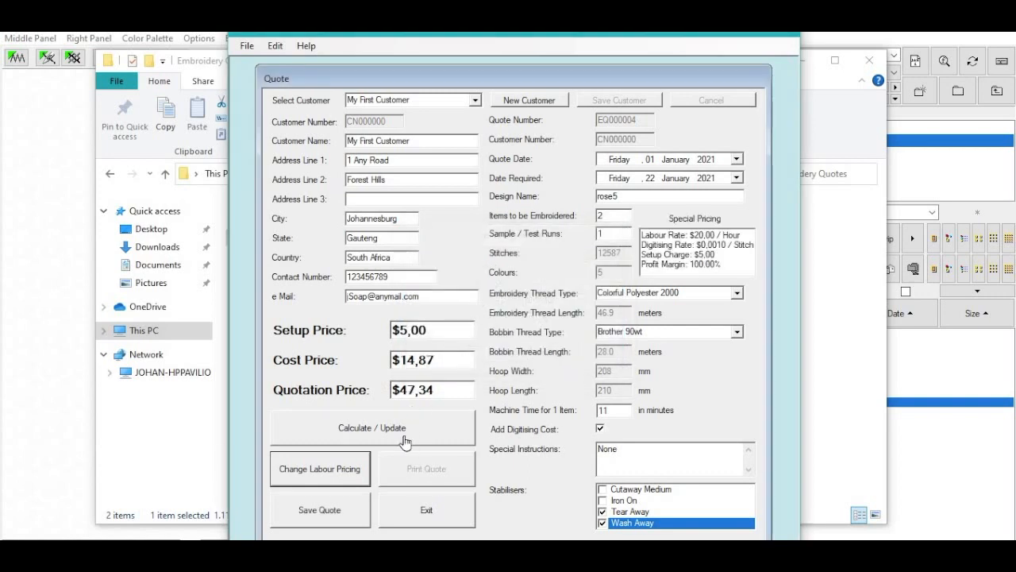
{"action": "left_click", "coordinate": [405, 441]}
Replace the special instructions with "Place the design 10 cm down from Point A and 10 cm to the right of point B".
{"action": "left_click", "coordinate": [638, 451]}
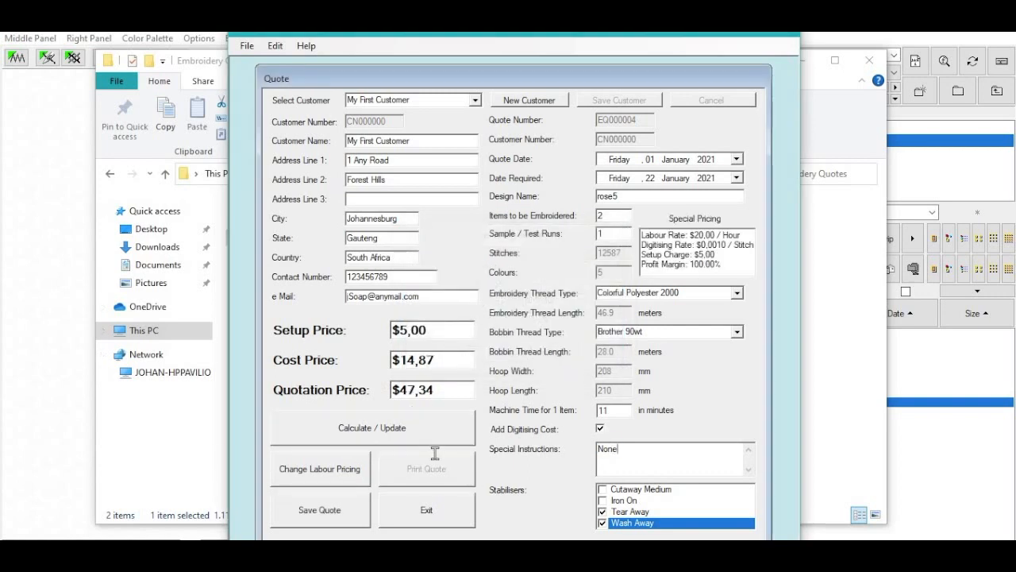
{"action": "key", "text": "ctrl+a"}
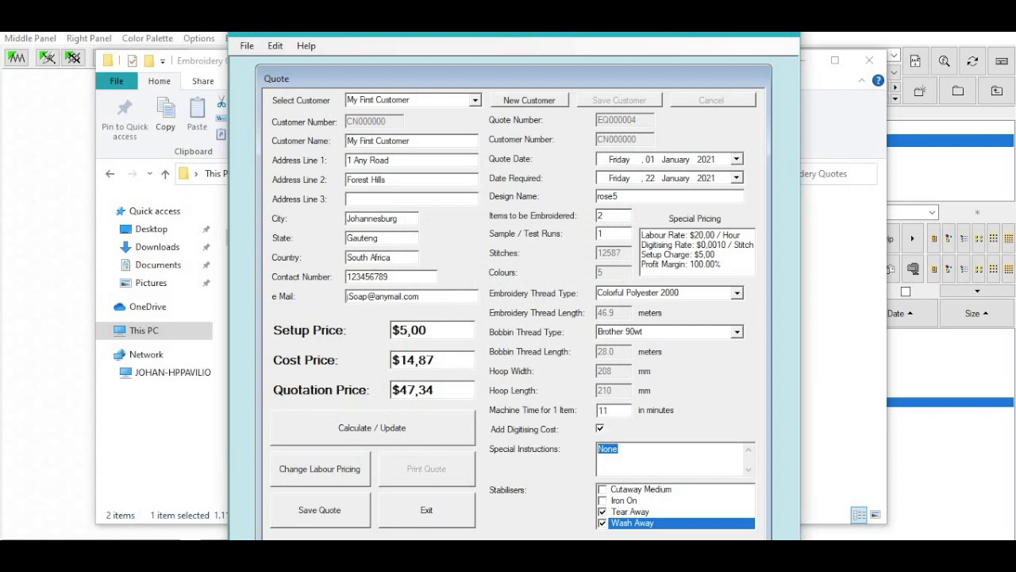
{"action": "type", "text": "Pla"}
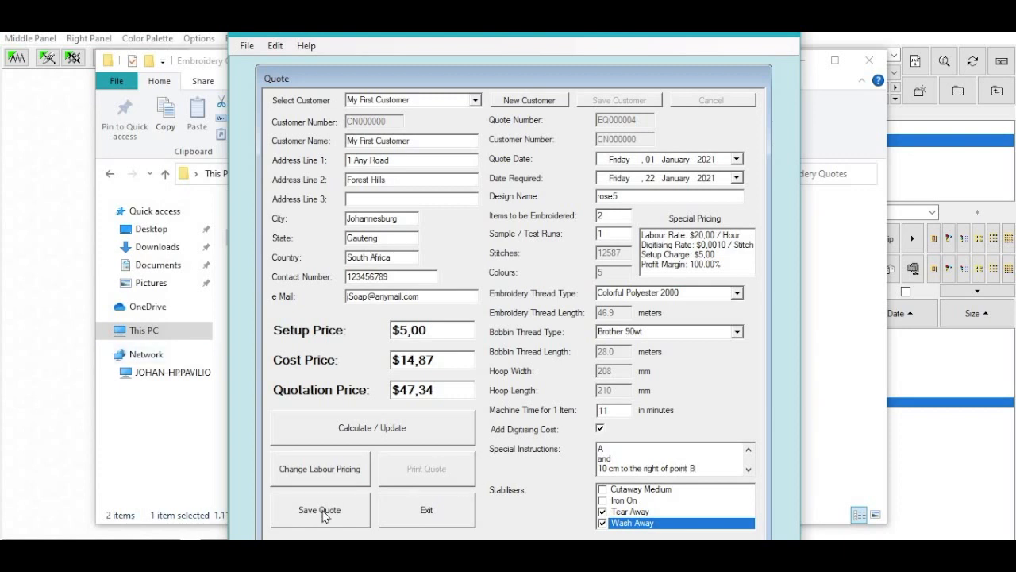
Recalculate the revised rose5 quote and save it.
{"action": "left_click", "coordinate": [340, 427]}
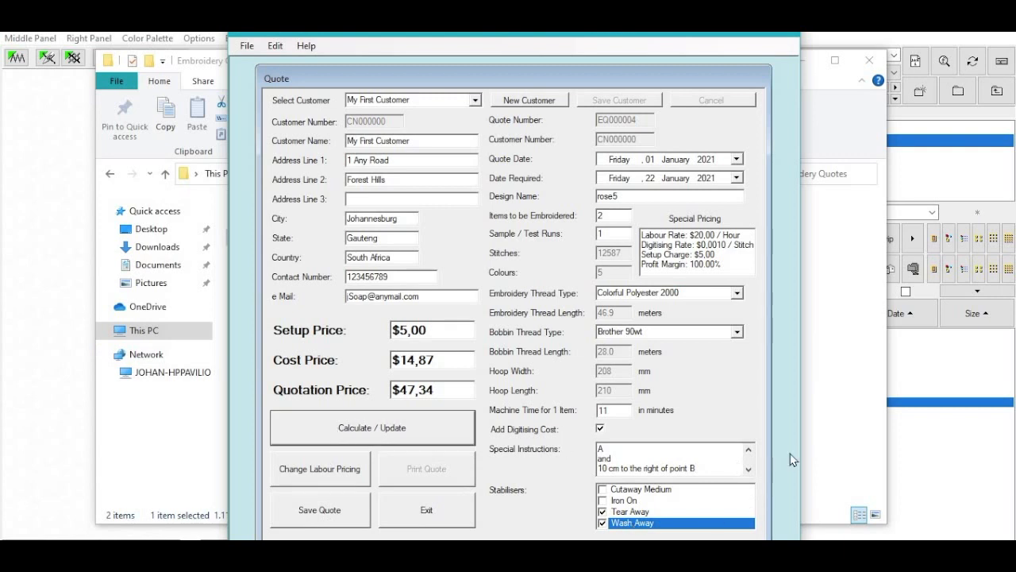
{"action": "left_click", "coordinate": [330, 513]}
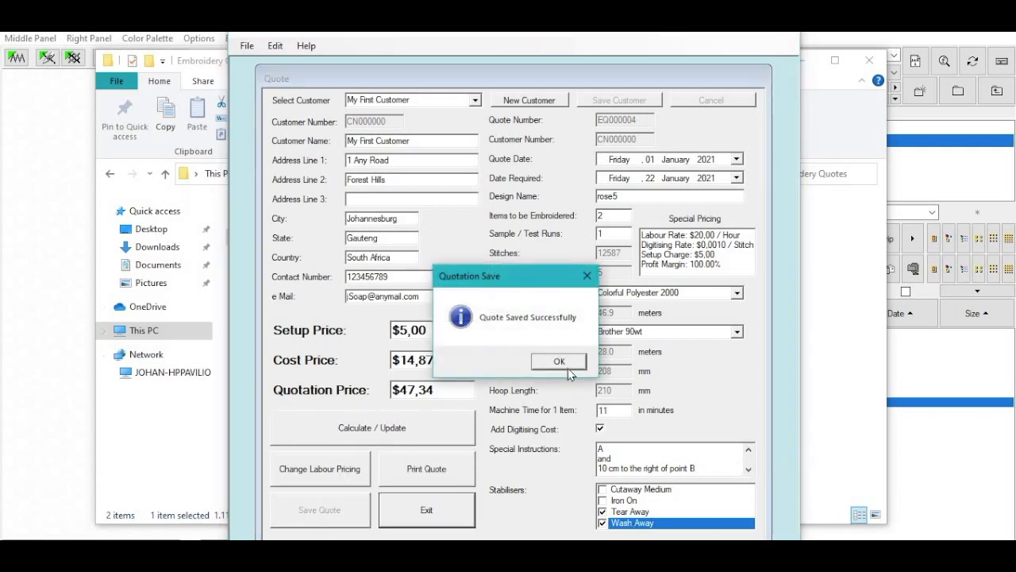
{"action": "left_click", "coordinate": [559, 363]}
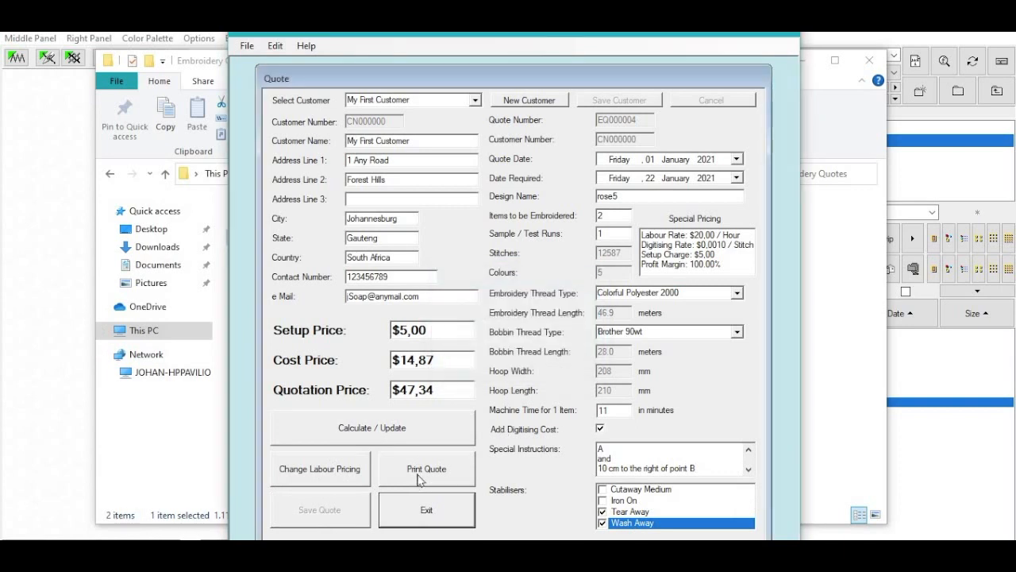
Print the rose5 quote with Microsoft Print to PDF and save the output as Revised in the Embroidery Quotes folder.
{"action": "left_click", "coordinate": [418, 474]}
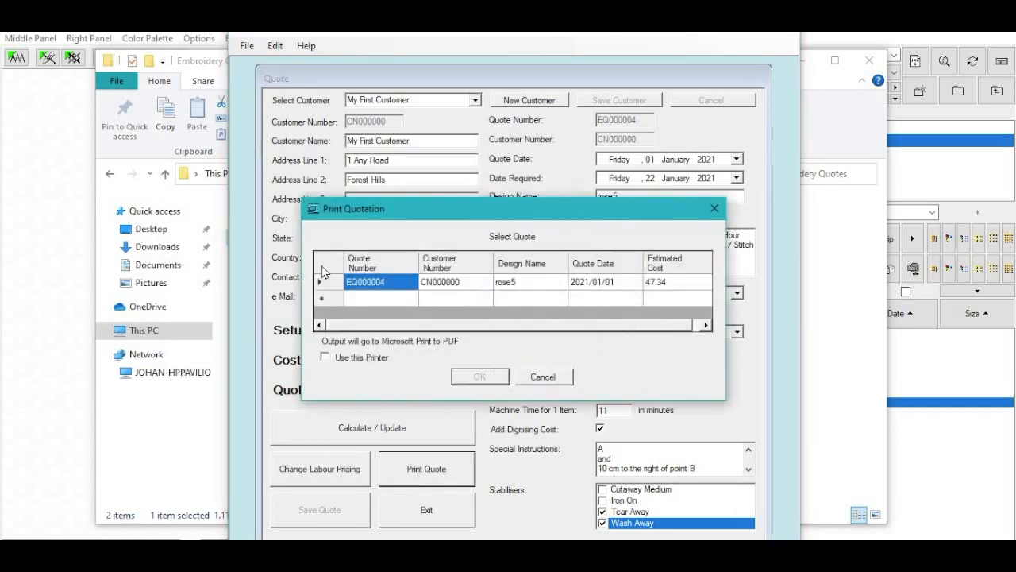
{"action": "left_click", "coordinate": [321, 284]}
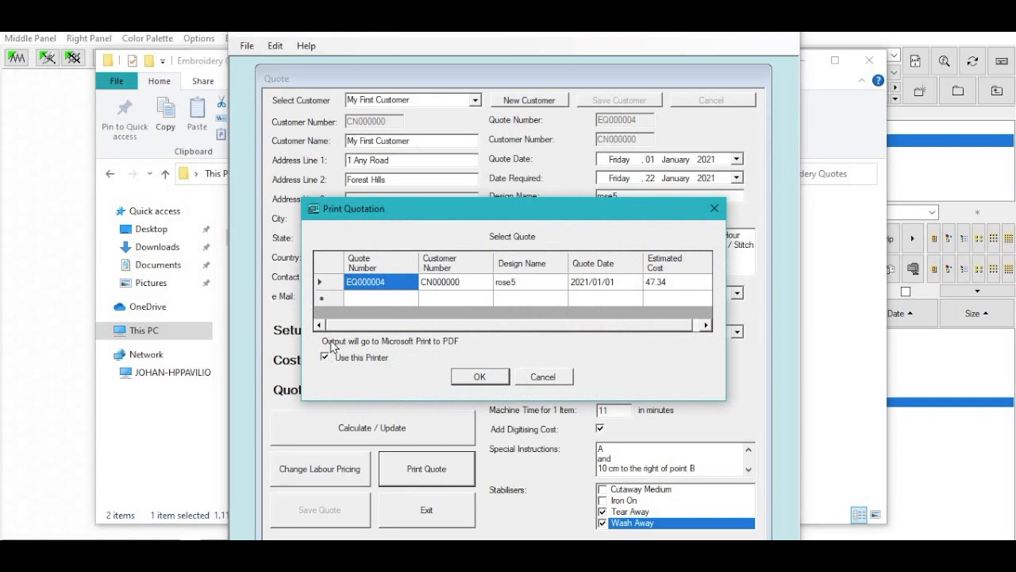
{"action": "left_click", "coordinate": [479, 377]}
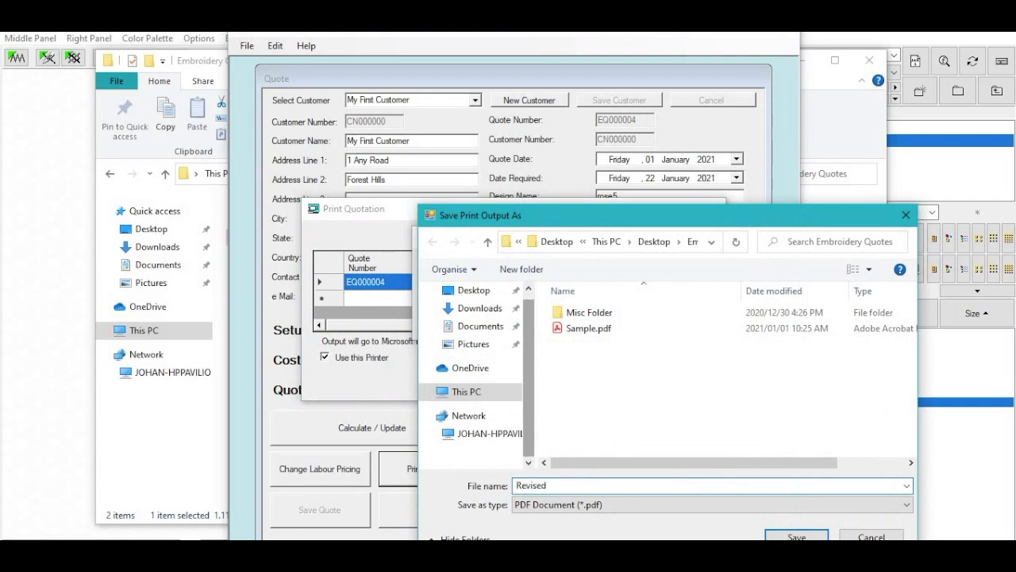
{"action": "type", "text": "Revised"}
{"action": "key", "text": "Return"}
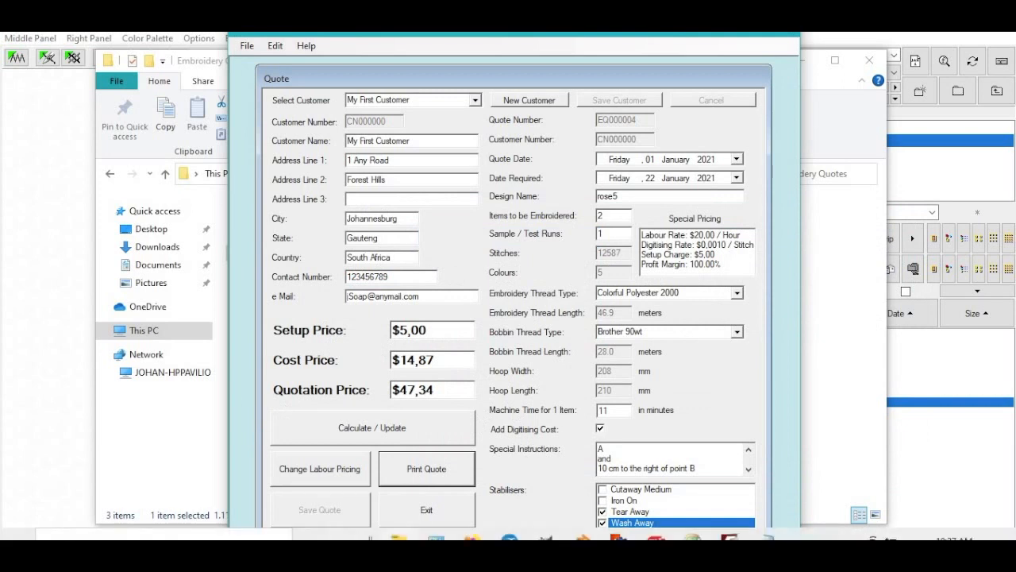
Open Revised.pdf from the Embroidery Quotes folder in File Explorer, maximise Adobe Acrobat Reader and collapse its tools pane.
{"action": "left_click", "coordinate": [399, 536]}
{"action": "left_click", "coordinate": [257, 238]}
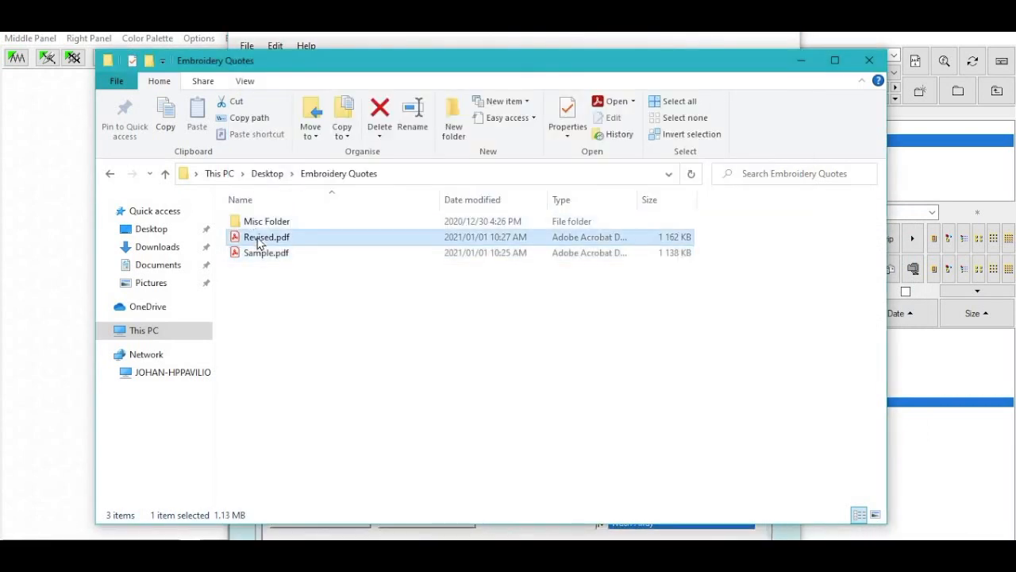
{"action": "double_click", "coordinate": [257, 238]}
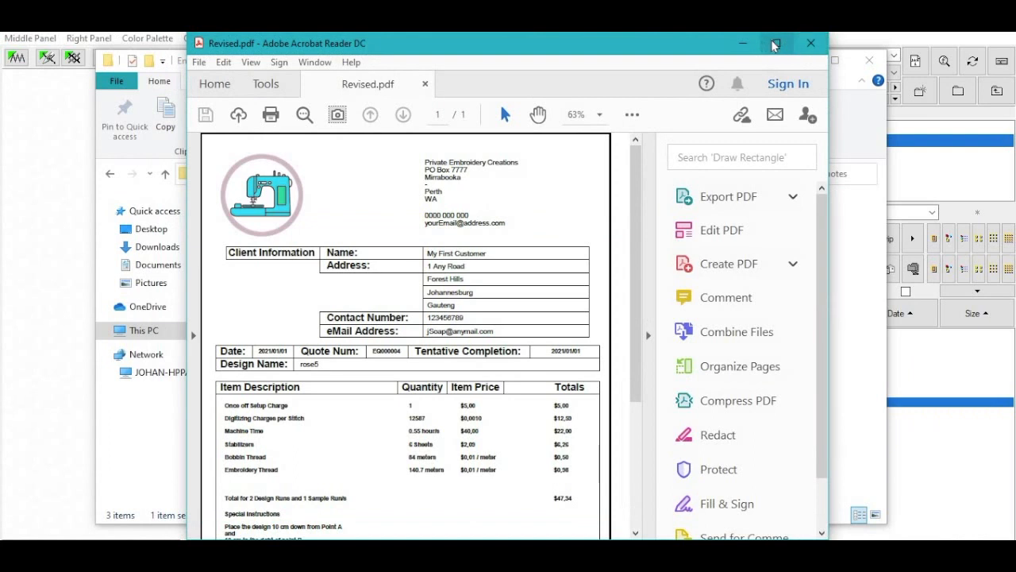
{"action": "left_click", "coordinate": [775, 45]}
{"action": "left_click", "coordinate": [840, 349]}
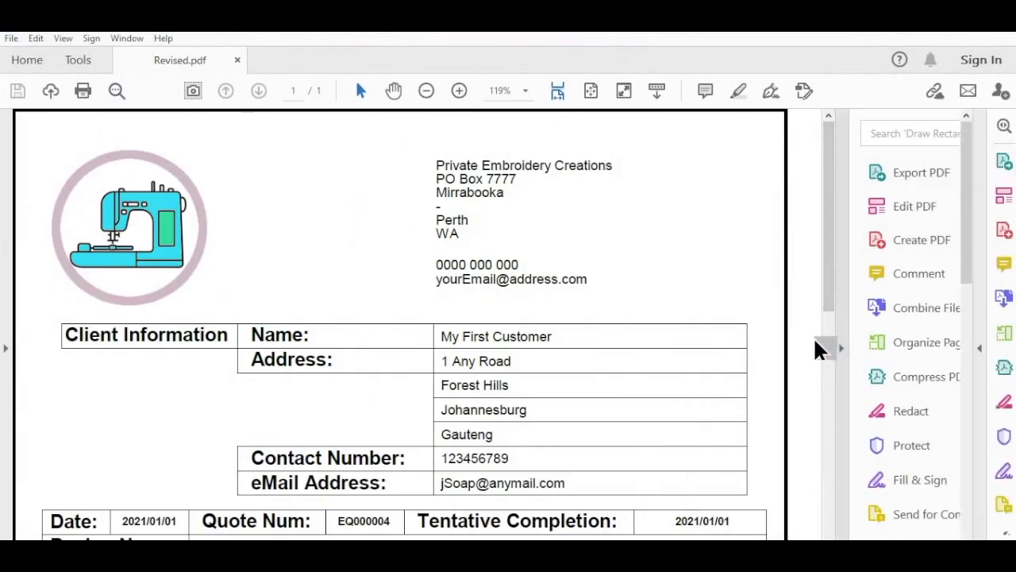
Review the revised quotation's itemised costs, special instructions, T-shirt placement diagram and signature area, and close the PDF reader.
{"action": "scroll", "coordinate": [826, 305], "scroll_direction": "down", "scroll_amount": 10}
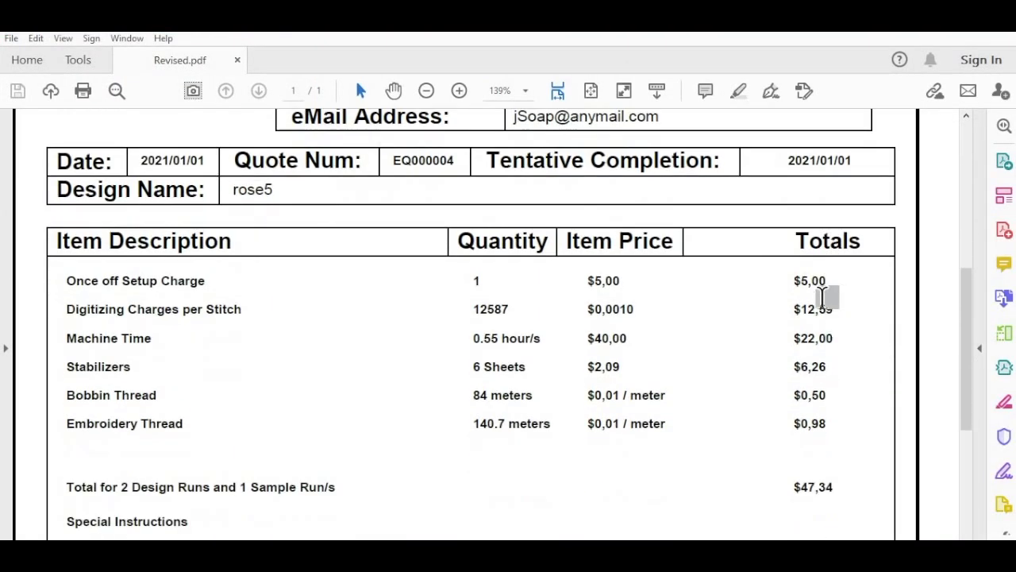
{"action": "scroll", "coordinate": [826, 298], "scroll_direction": "down", "scroll_amount": 3}
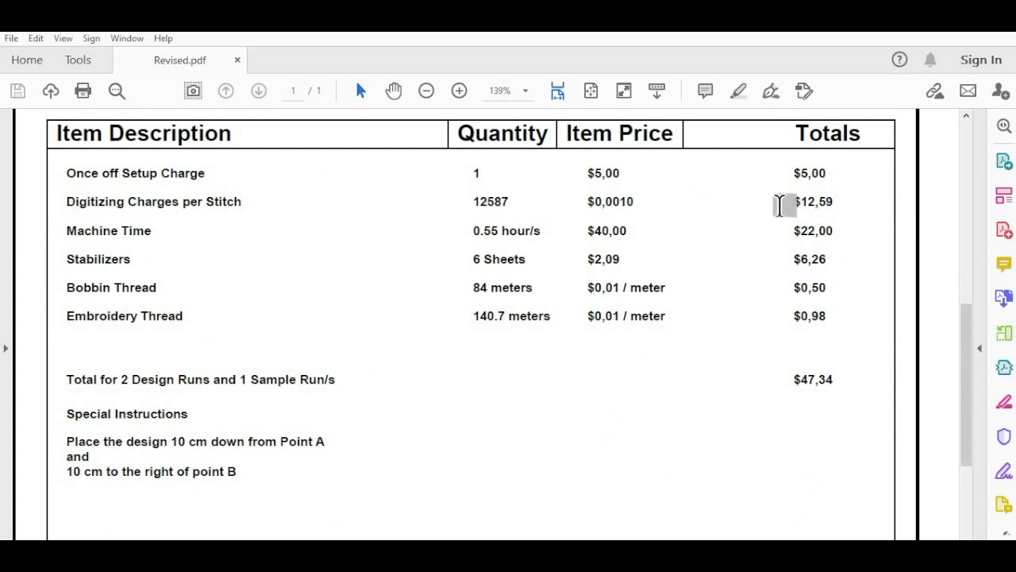
{"action": "left_click", "coordinate": [838, 200]}
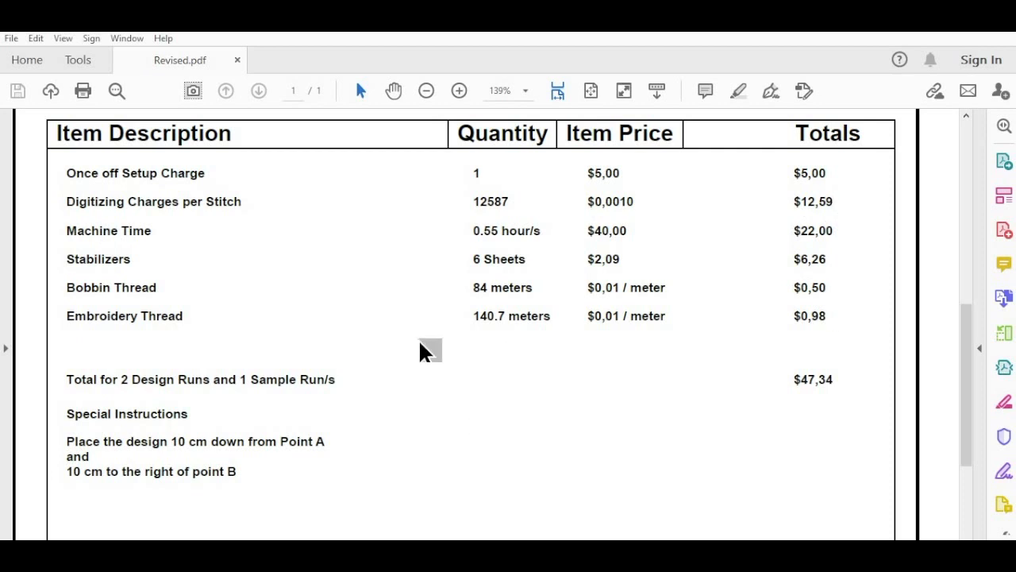
{"action": "scroll", "coordinate": [422, 347], "scroll_direction": "down", "scroll_amount": 3}
{"action": "scroll", "coordinate": [423, 347], "scroll_direction": "down", "scroll_amount": 1}
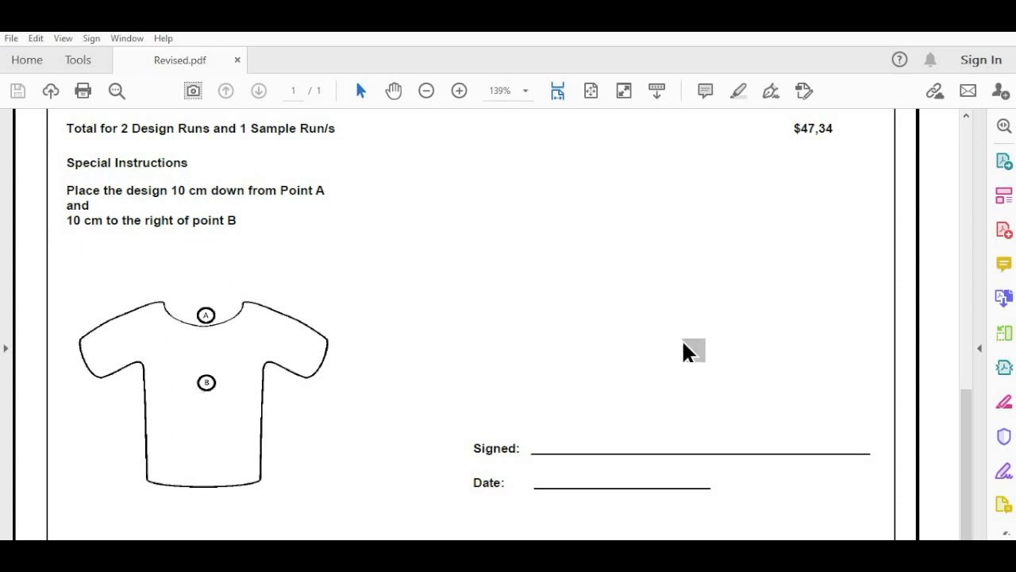
{"action": "scroll", "coordinate": [336, 302], "scroll_direction": "up", "scroll_amount": 10}
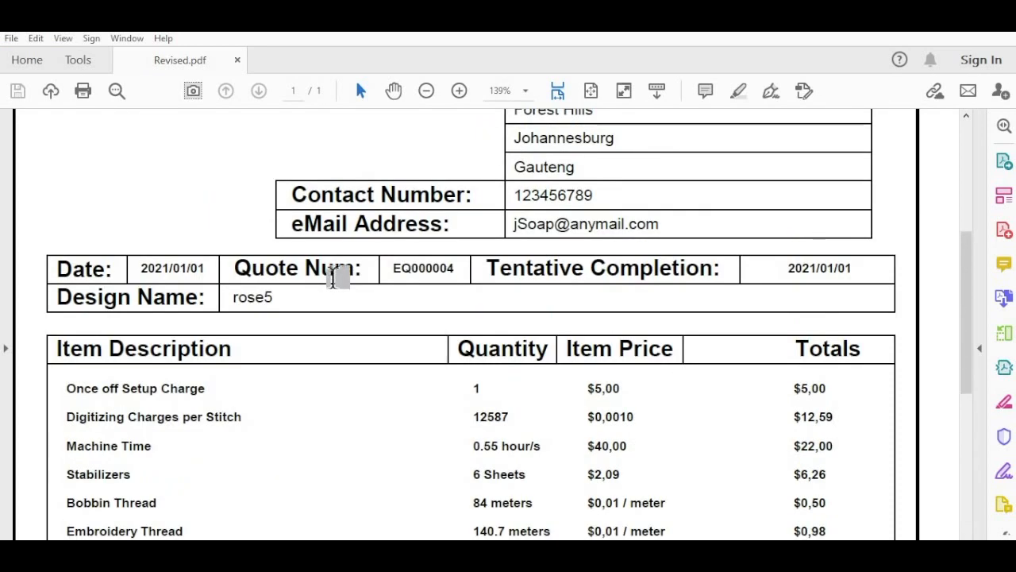
{"action": "scroll", "coordinate": [335, 277], "scroll_direction": "up", "scroll_amount": 4}
{"action": "left_click", "coordinate": [12, 38]}
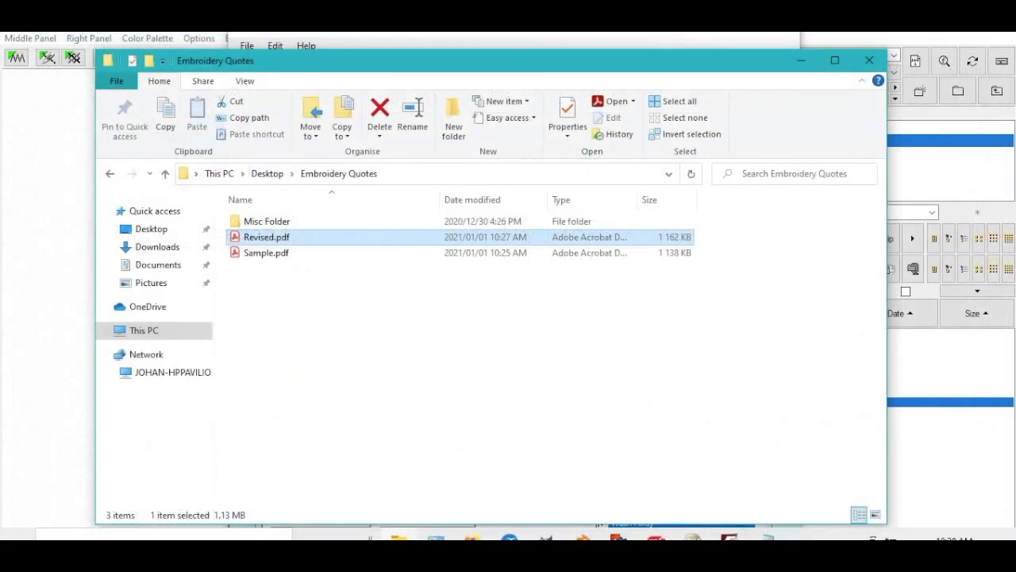
Switch back to the embroidery quote application, exit the quote form and open the Miscellaneous settings of the User and Embroidery Options.
{"action": "key", "text": "alt+Tab"}
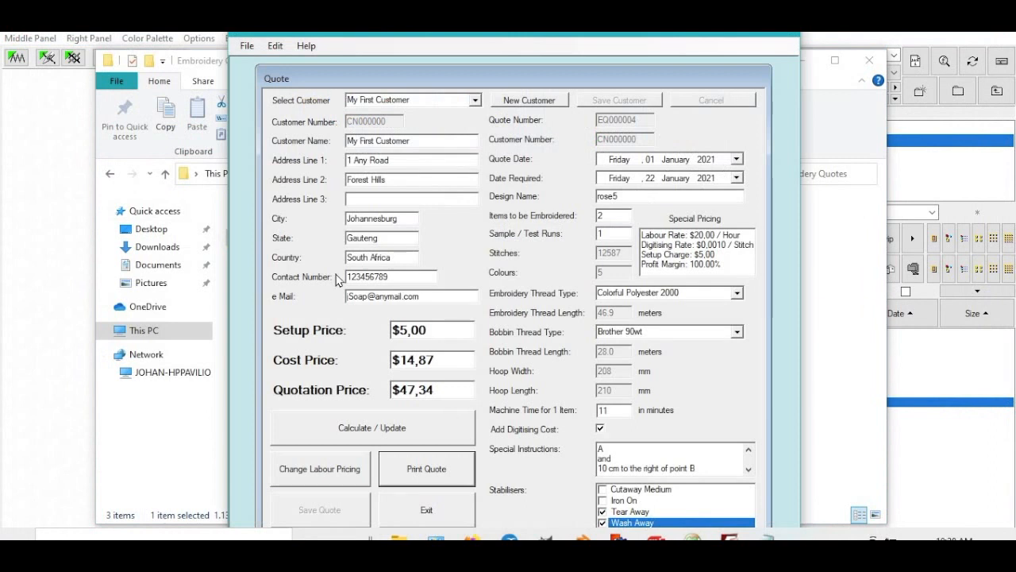
{"action": "left_click", "coordinate": [425, 523]}
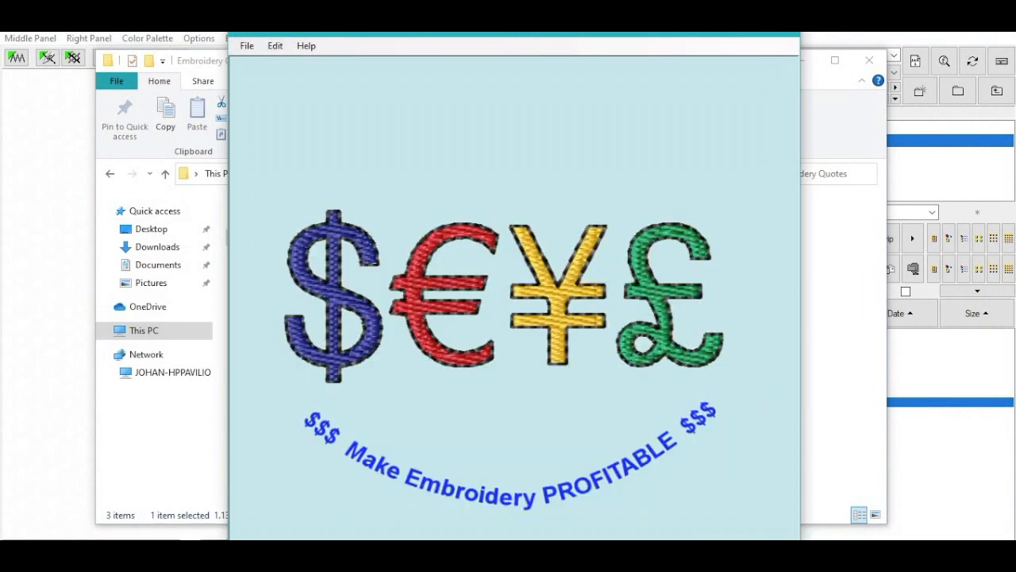
{"action": "left_click", "coordinate": [246, 46]}
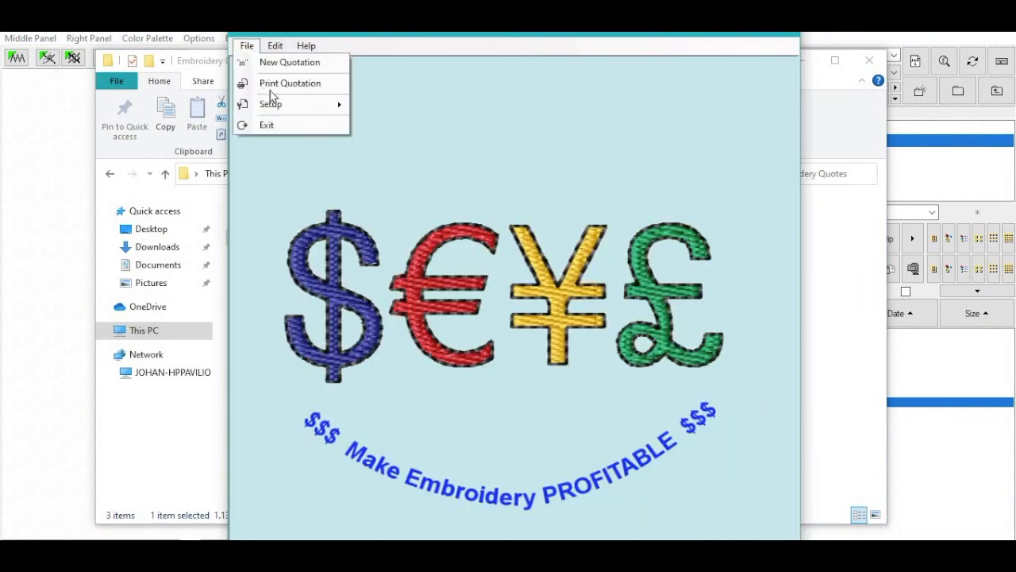
{"action": "mouse_move", "coordinate": [279, 109]}
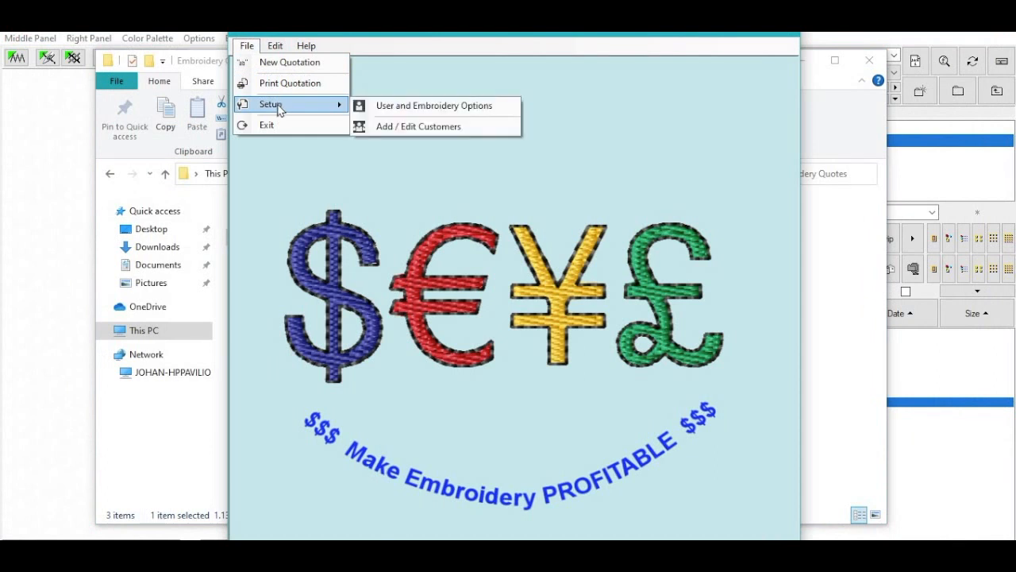
{"action": "left_click", "coordinate": [399, 109]}
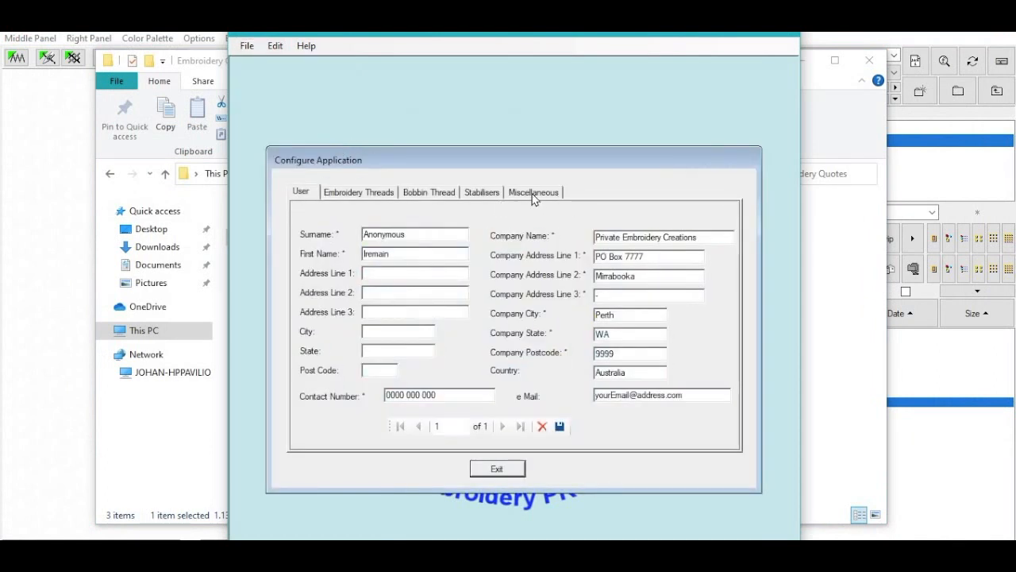
{"action": "left_click", "coordinate": [533, 192]}
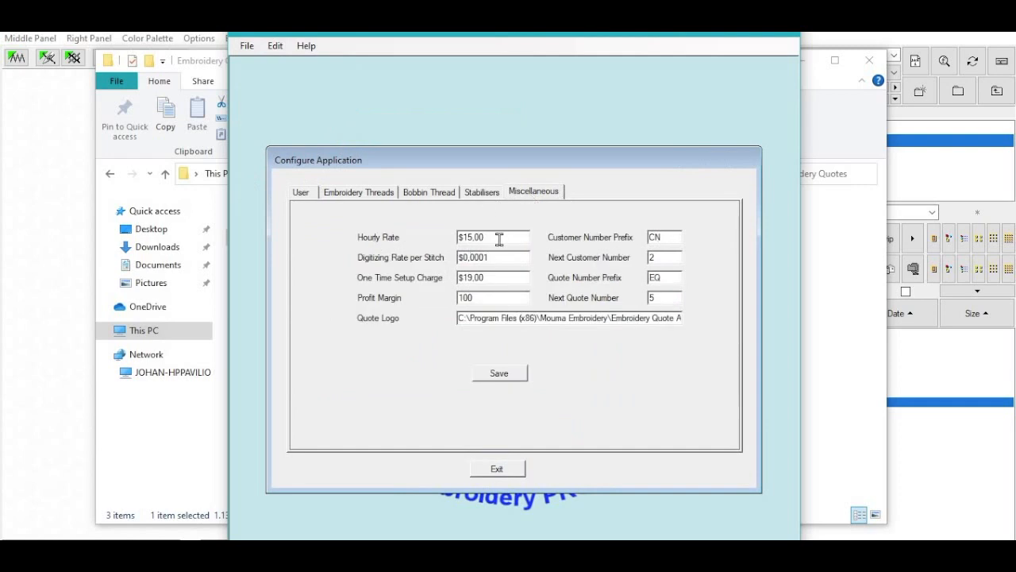
Check the default hourly and digitizing rates, leave the configuration without saving and exit the quote application.
{"action": "left_click_drag", "start_coordinate": [506, 236], "coordinate": [453, 233]}
{"action": "key", "text": "Tab"}
{"action": "left_click", "coordinate": [498, 469]}
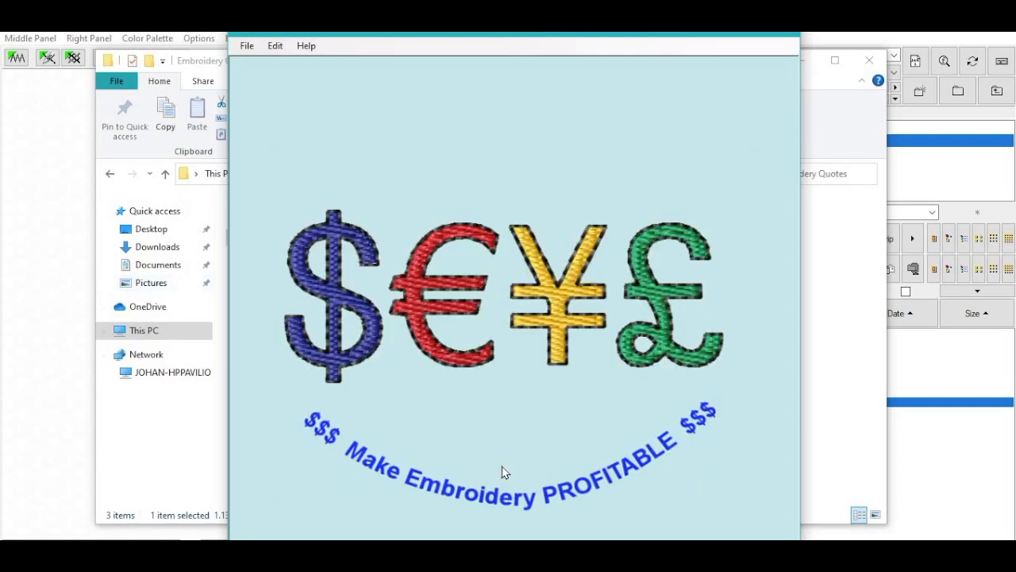
{"action": "left_click", "coordinate": [244, 47]}
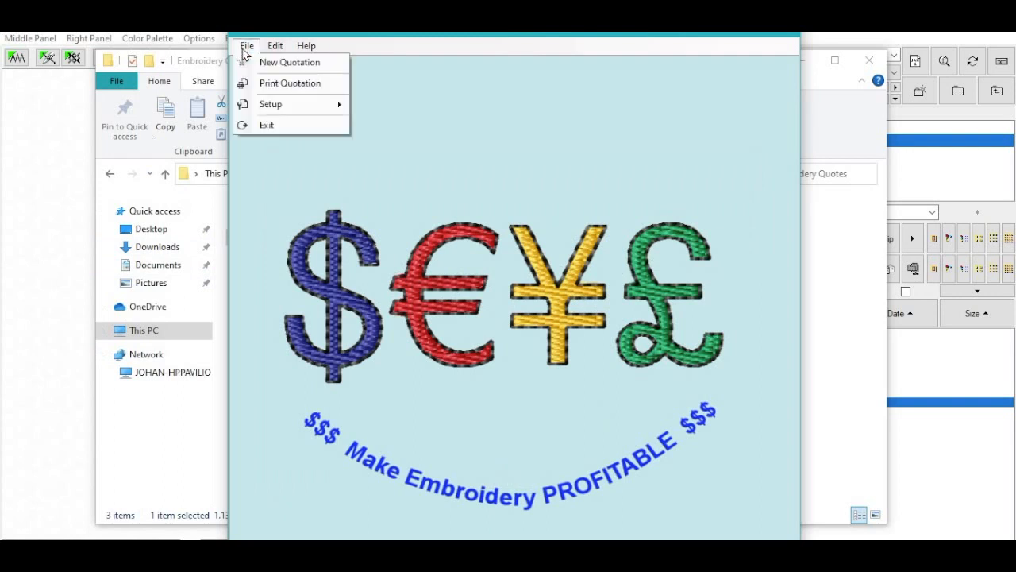
{"action": "left_click", "coordinate": [285, 129]}
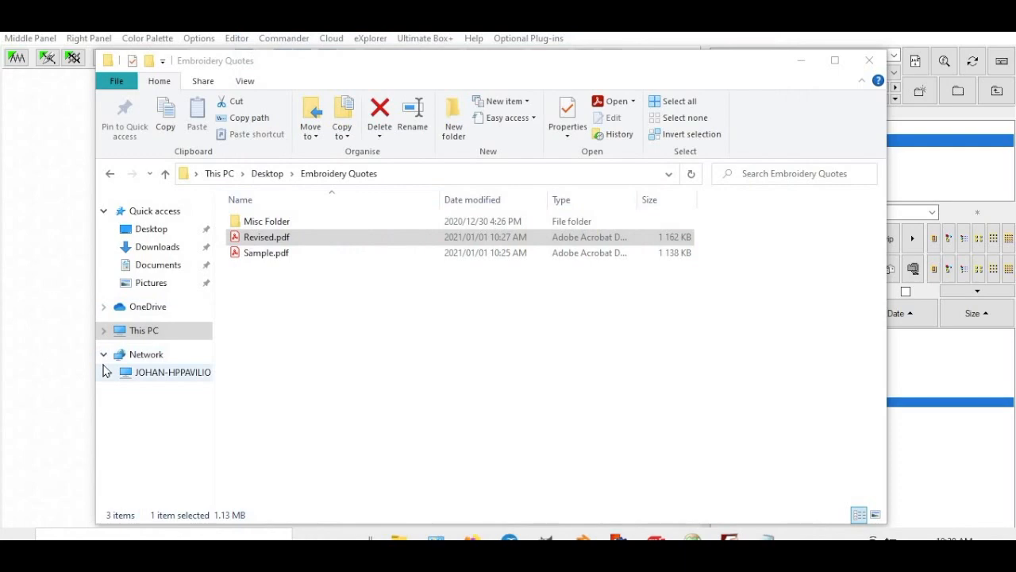